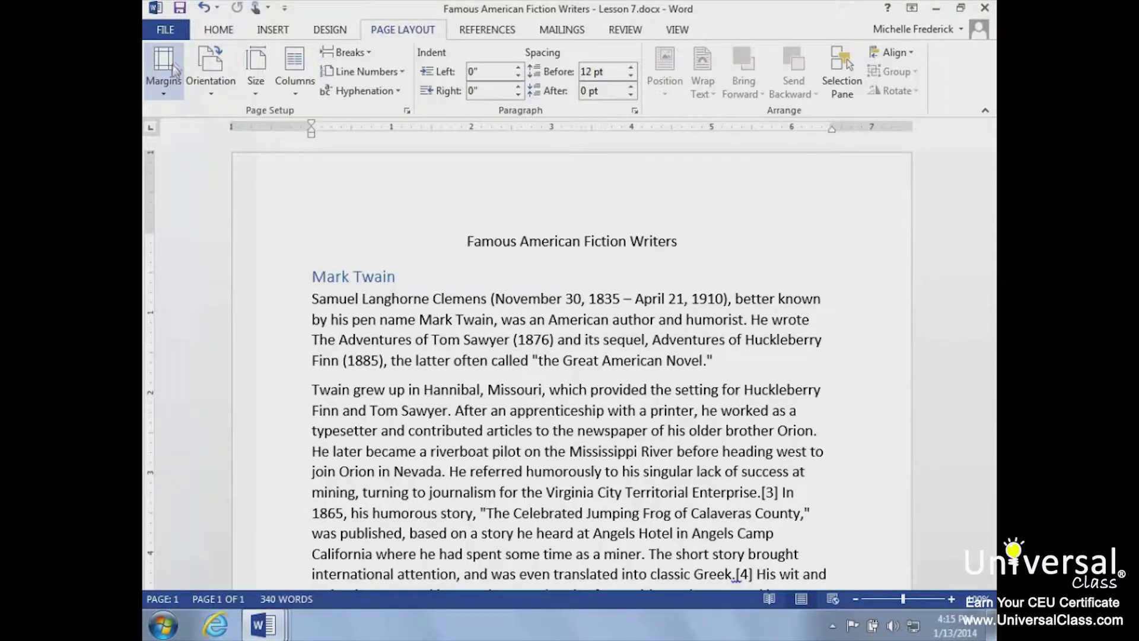
- Open the custom margin settings and set the top and left margins to .5 inch
click(171, 79)
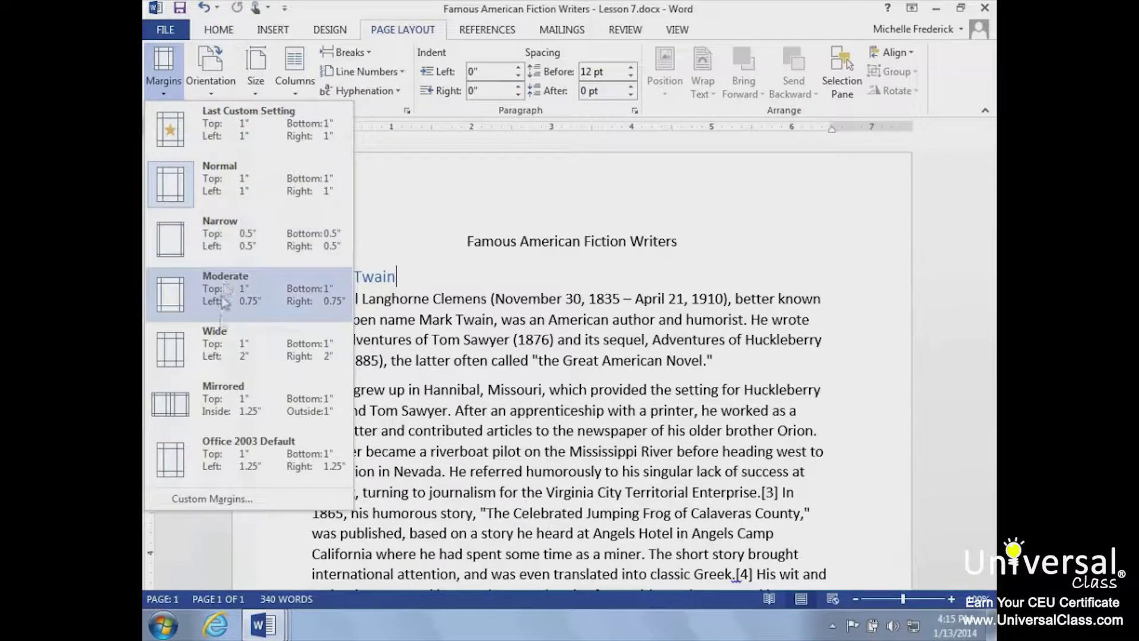
click(202, 499)
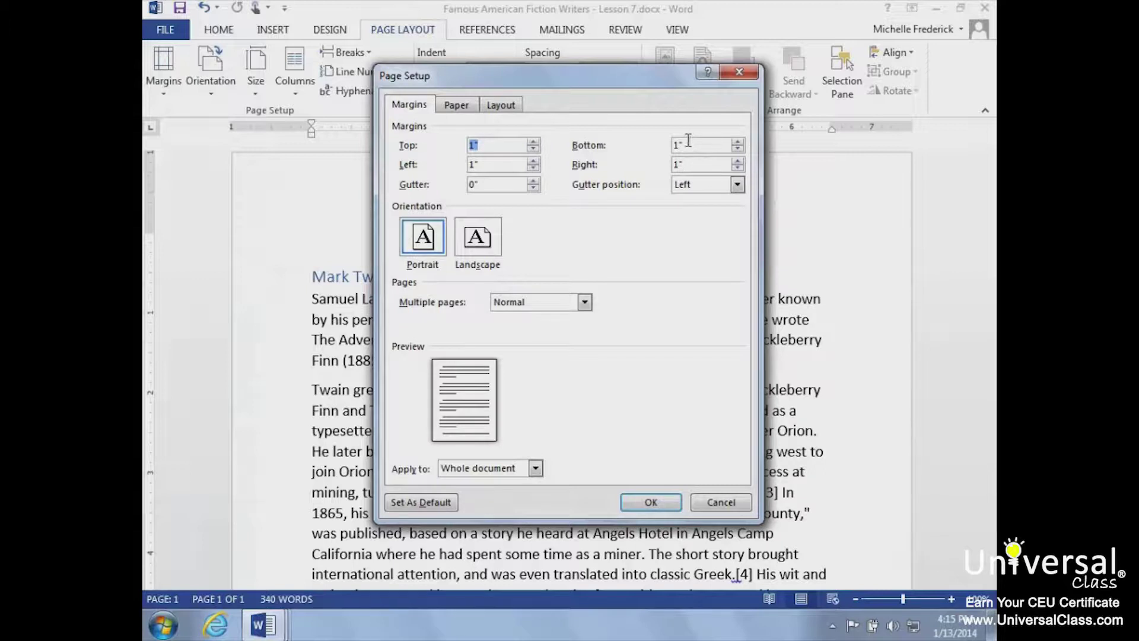
click(509, 138)
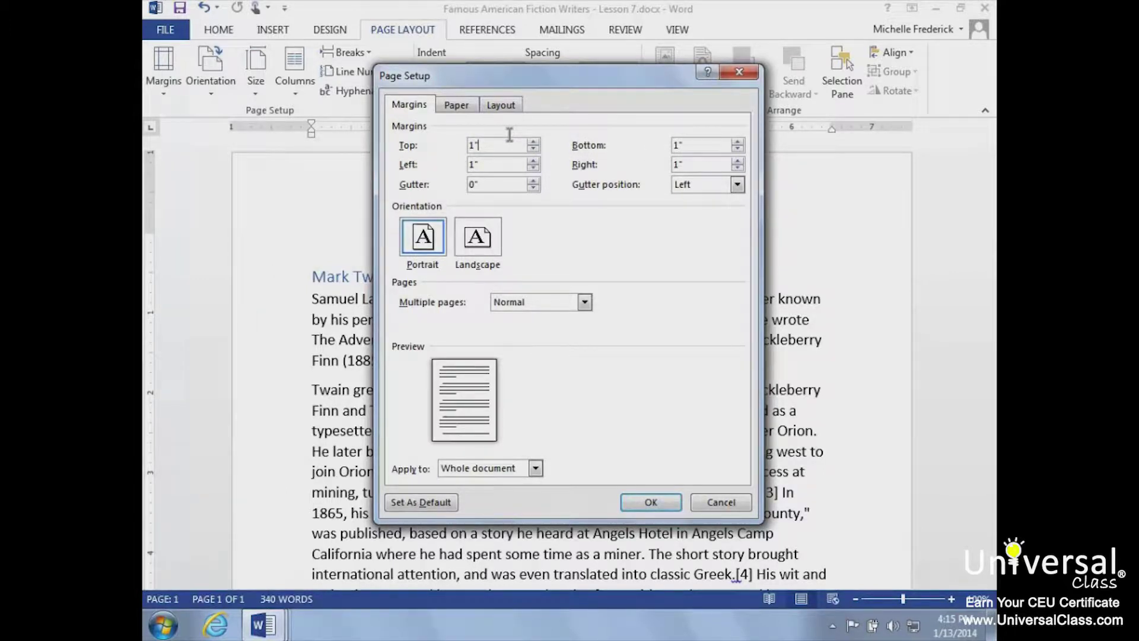
key(BackSpace)
key(BackSpace)
text(.5)
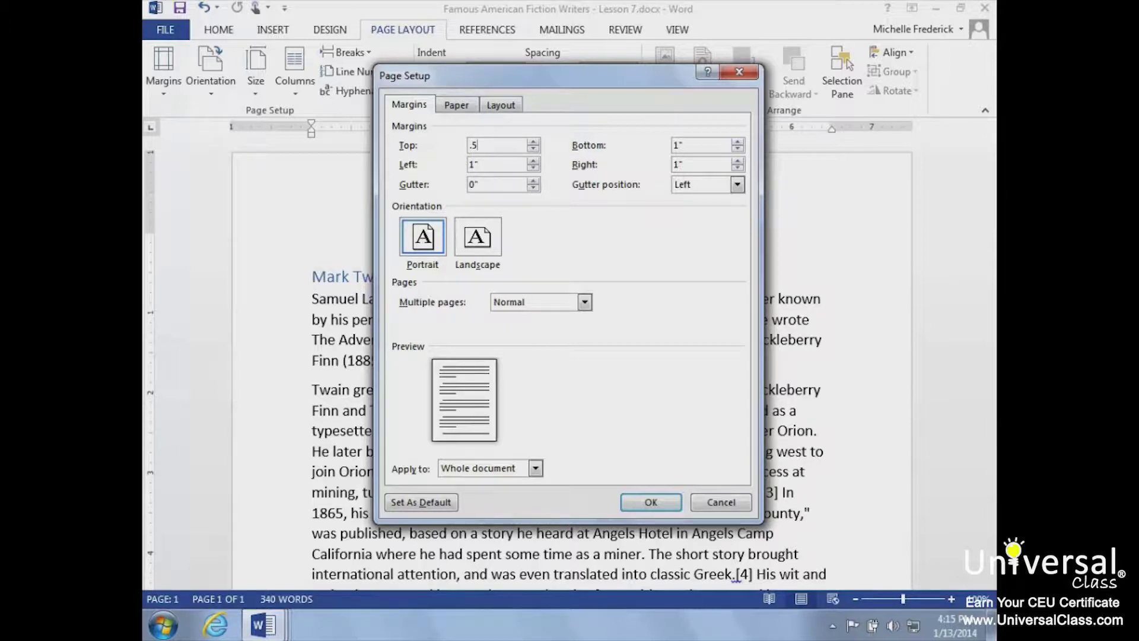
click(494, 159)
key(BackSpace)
key(BackSpace)
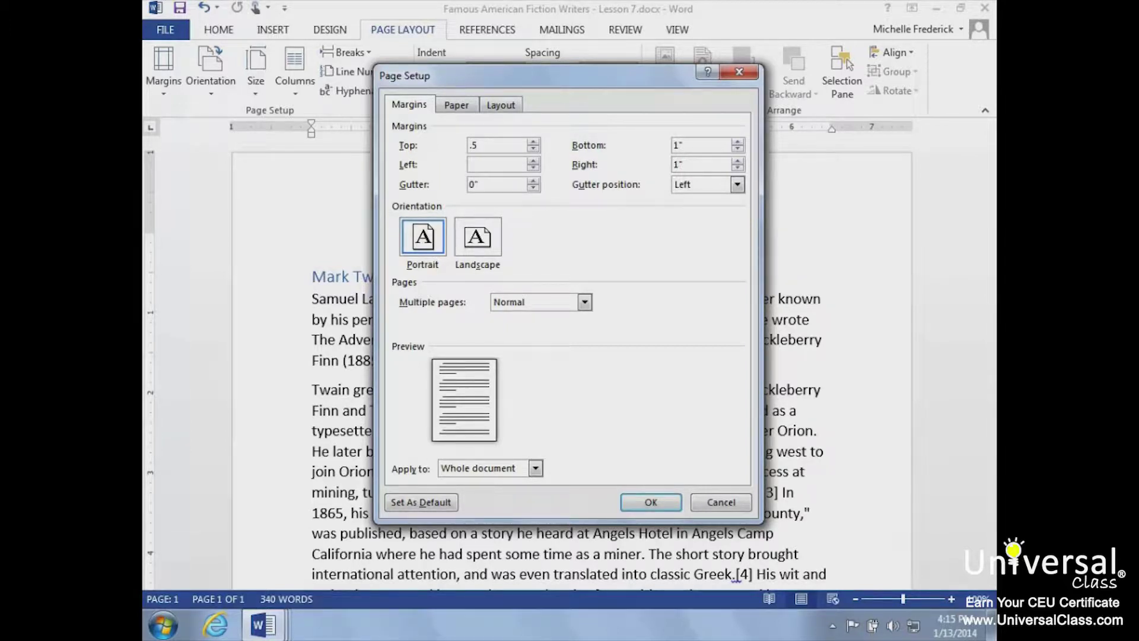
text(.5)
- Set the bottom and right margins to .5 inch and apply the margins to the whole document
click(678, 145)
key(BackSpace)
key(BackSpace)
text(.5)
click(682, 159)
key(BackSpace)
key(BackSpace)
text(.5)
click(651, 503)
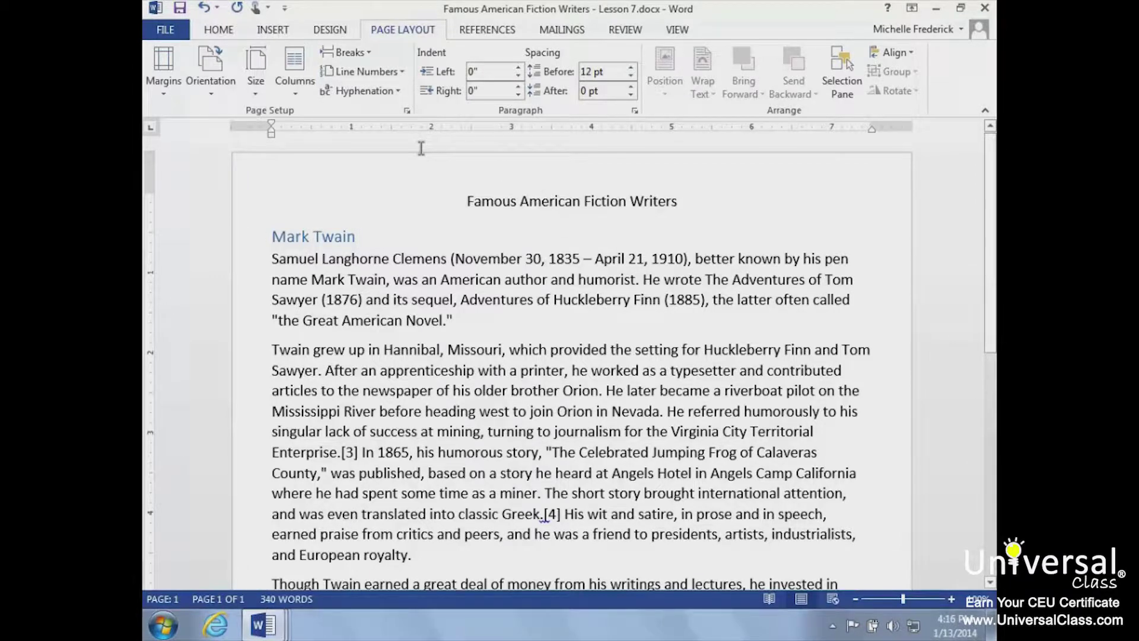
- Change the page orientation to Landscape and the paper size to Legal, 8.5" x 14"
click(211, 89)
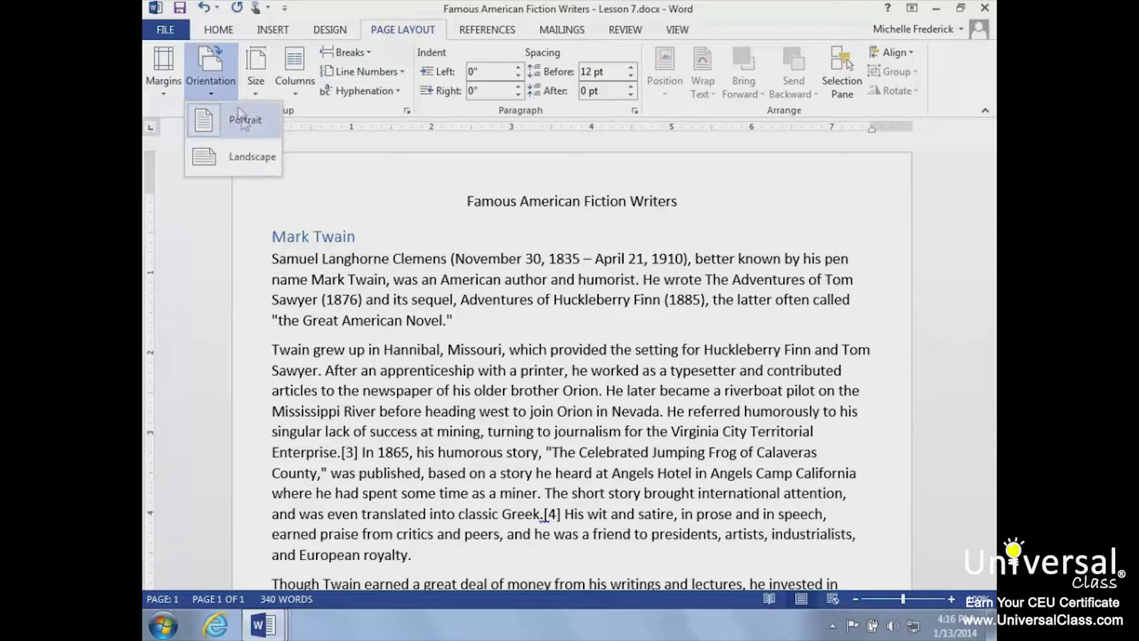
click(248, 158)
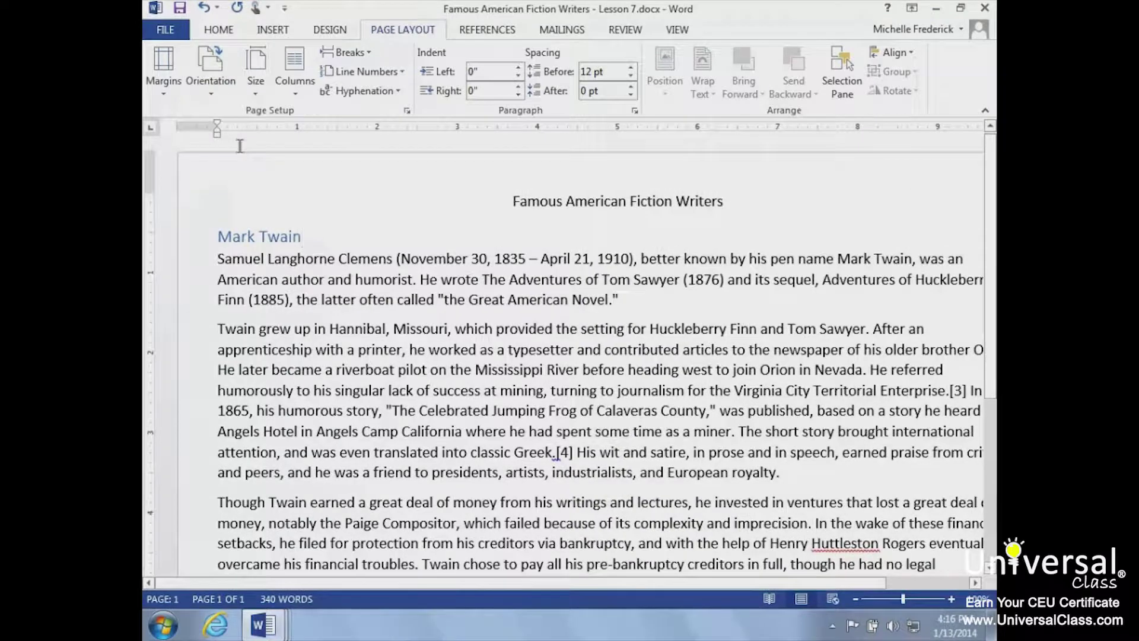
click(256, 95)
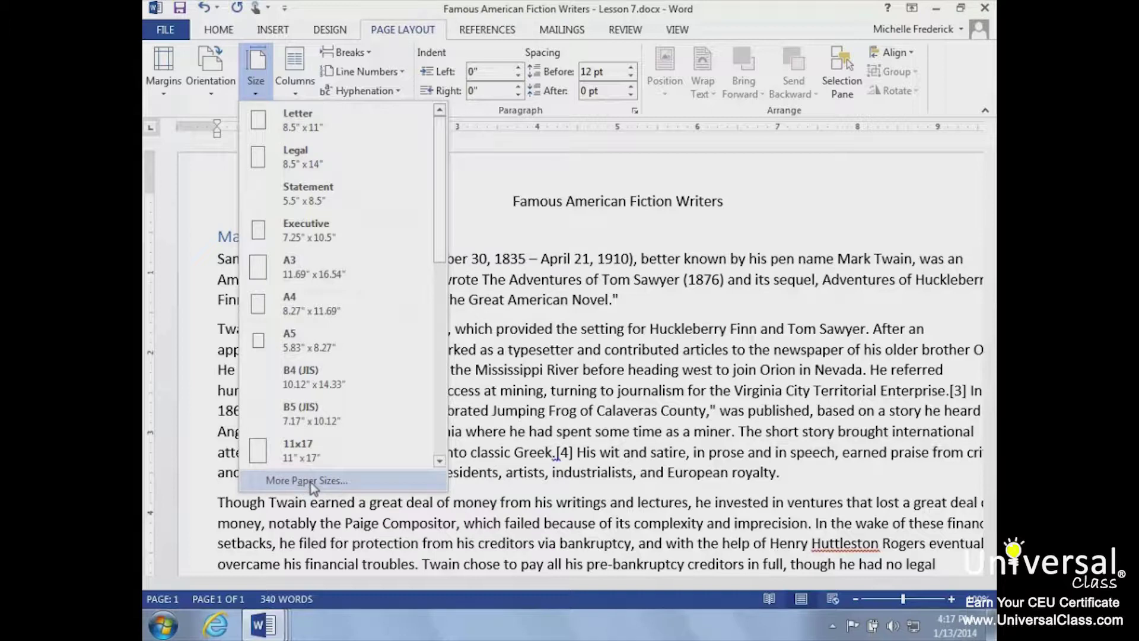
click(364, 164)
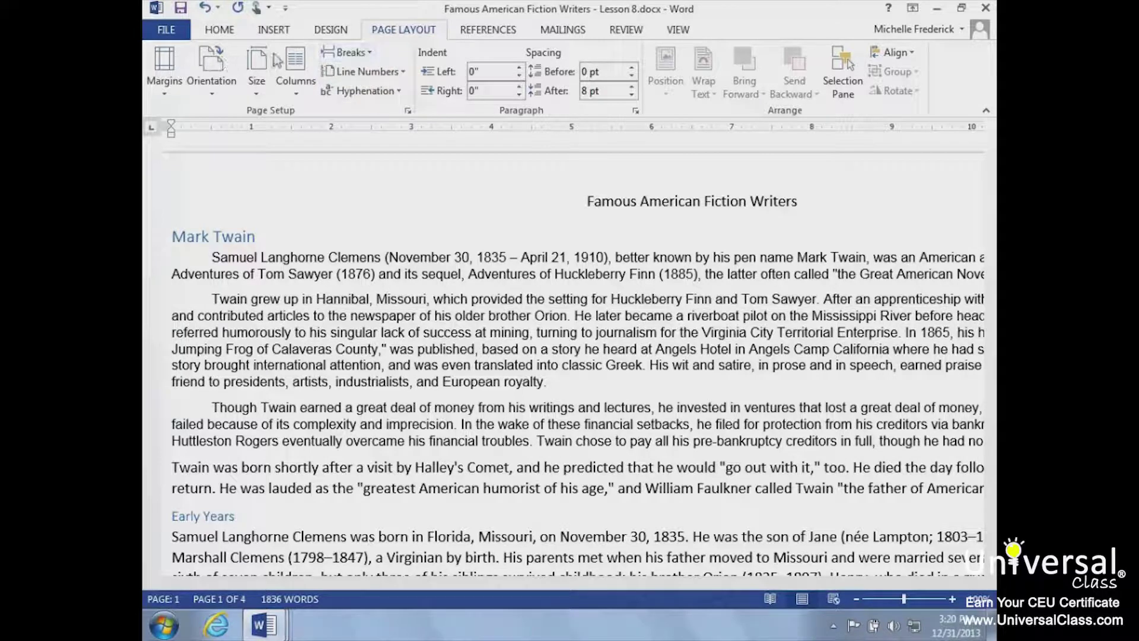
- Open the full color picker for the document's page color
click(343, 33)
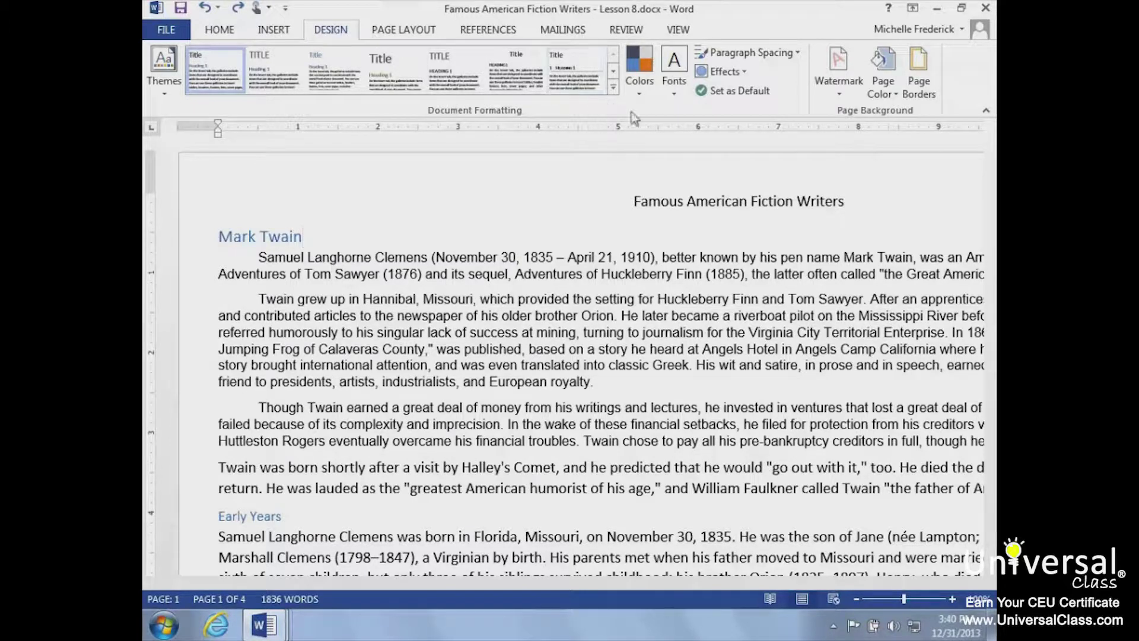
click(895, 95)
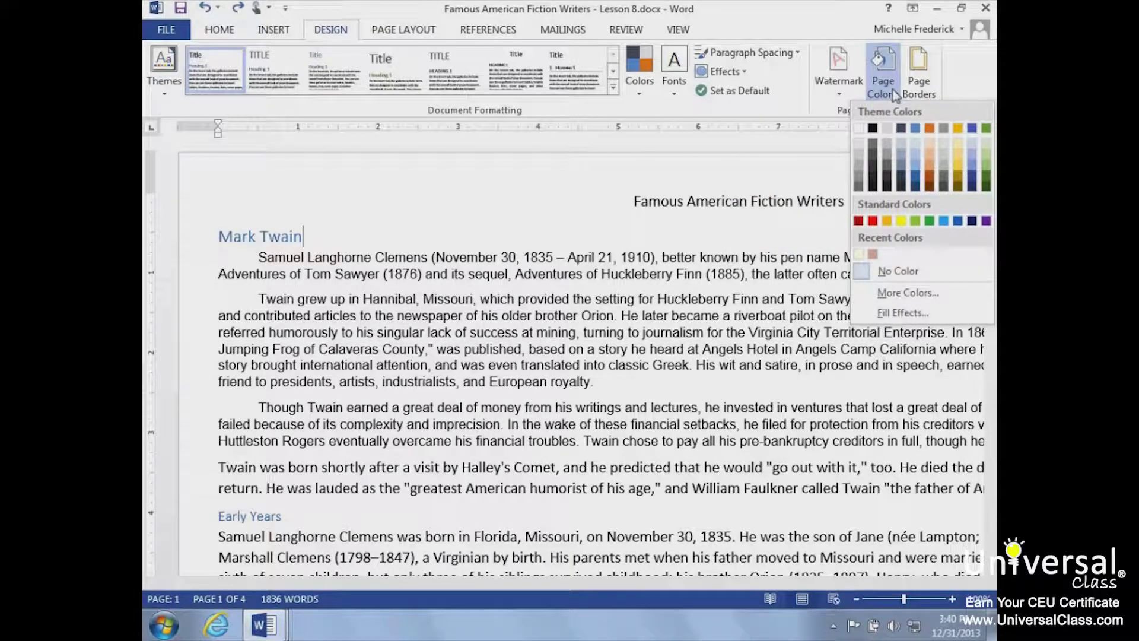
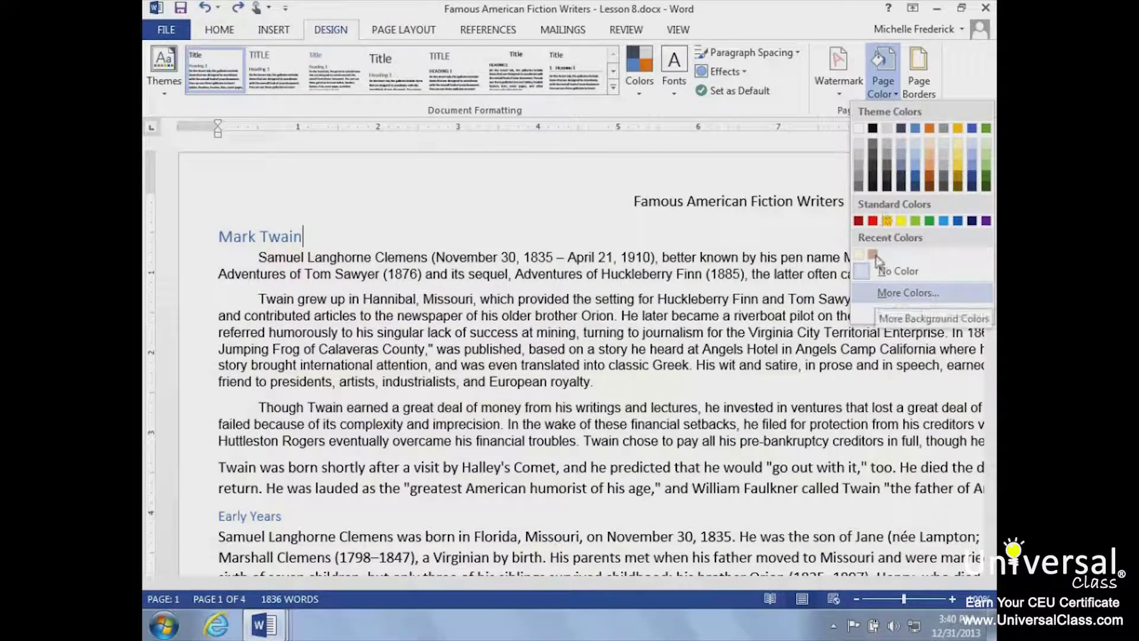
click(906, 293)
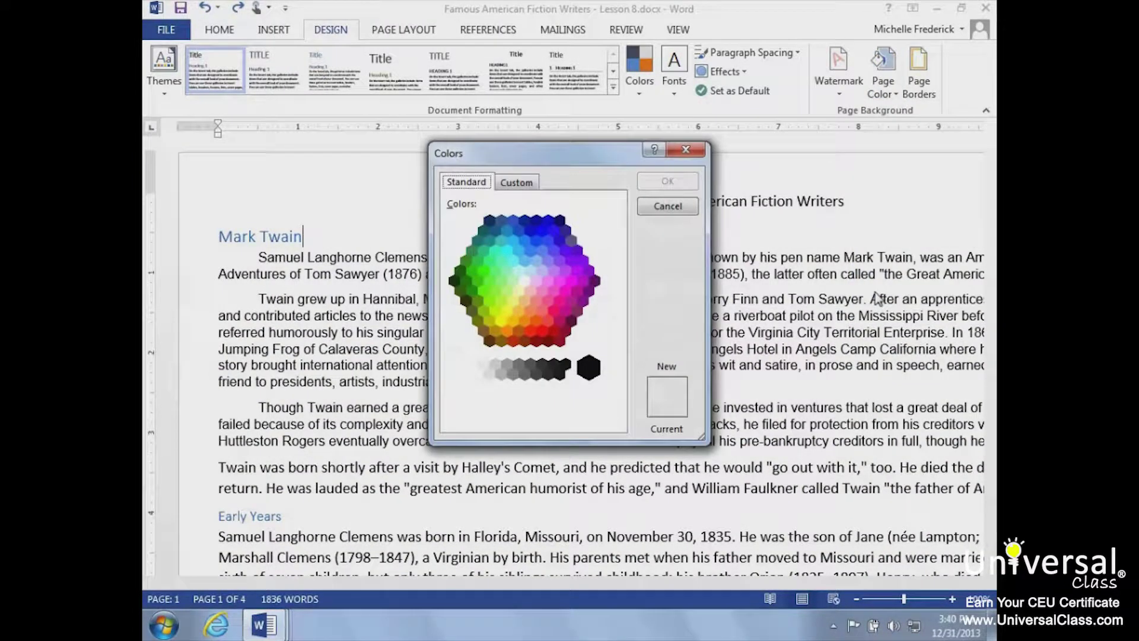
- Try several standard palette swatches and greys for the page color, ending on light yellow
click(501, 261)
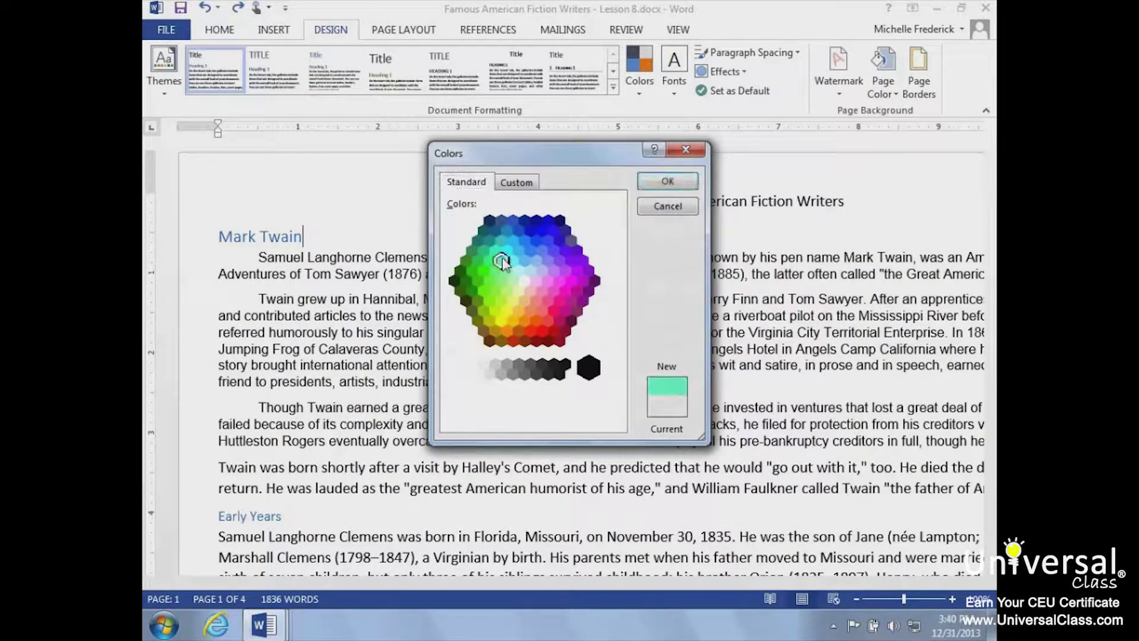
click(513, 281)
click(526, 282)
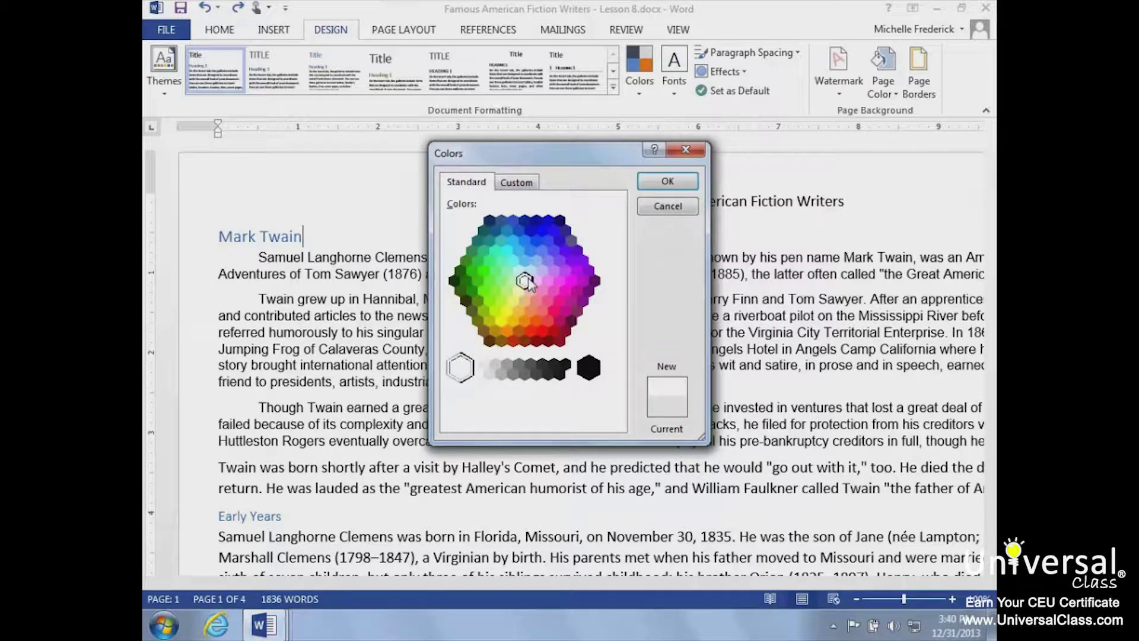
click(515, 373)
click(501, 372)
click(512, 302)
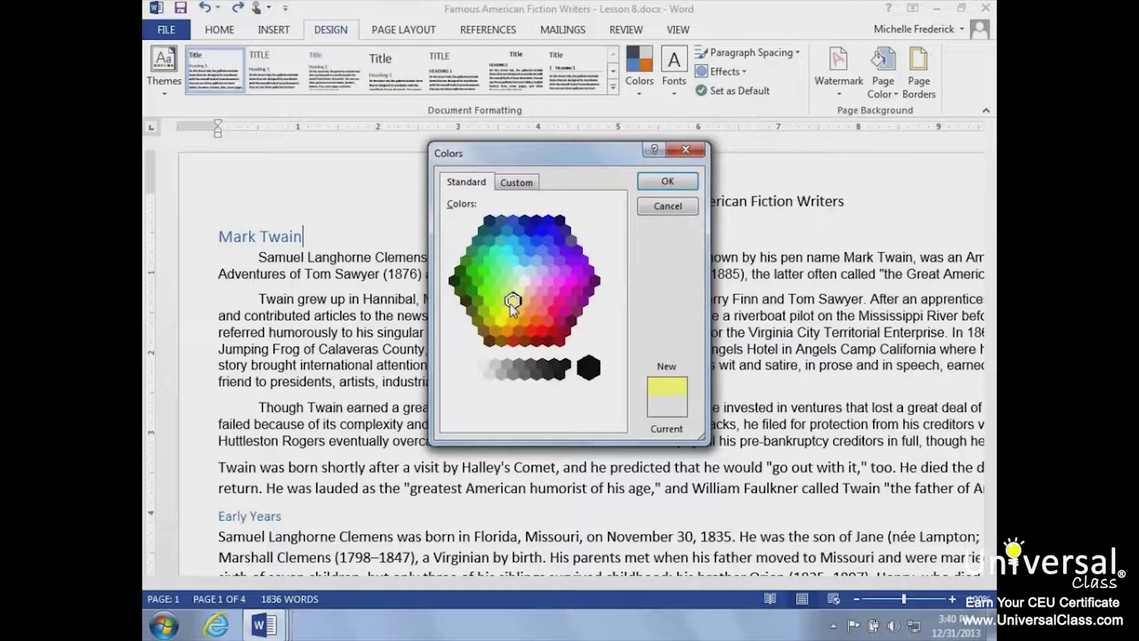
- Mix a custom pale pink of RGB 253, 223, 247 and apply it as the page color
click(532, 187)
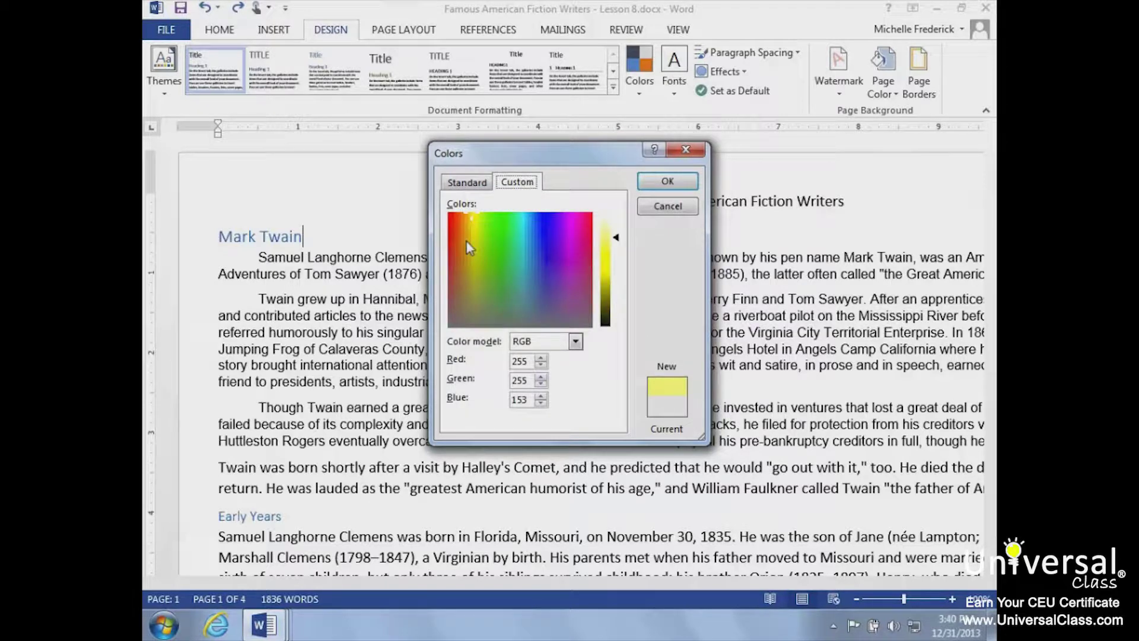
click(574, 224)
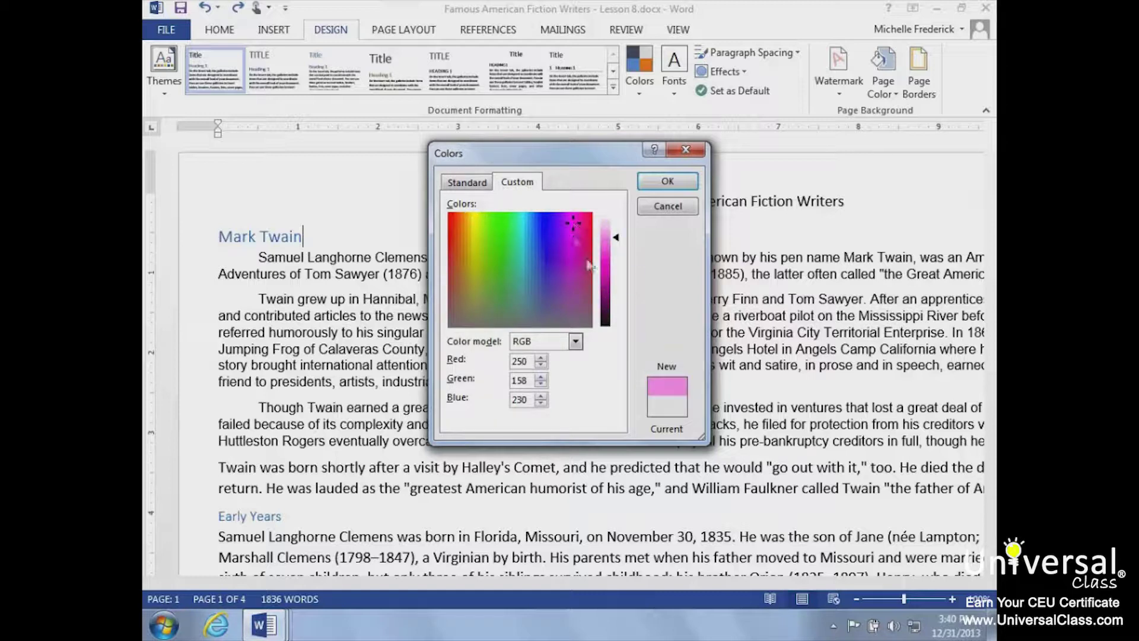
drag(617, 237, 617, 221)
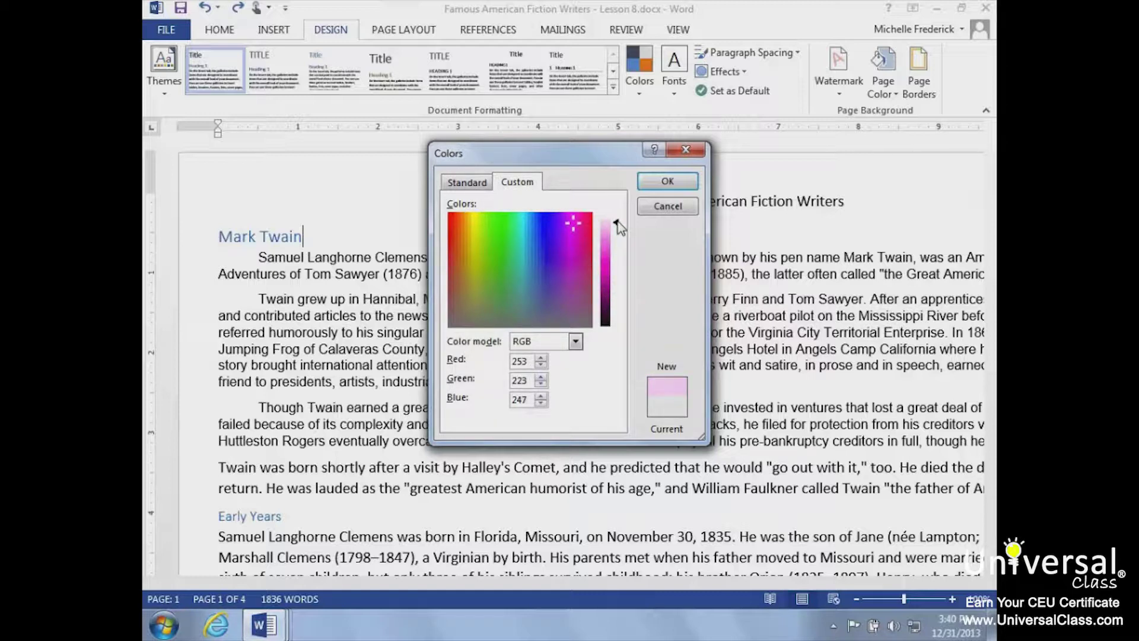
click(668, 181)
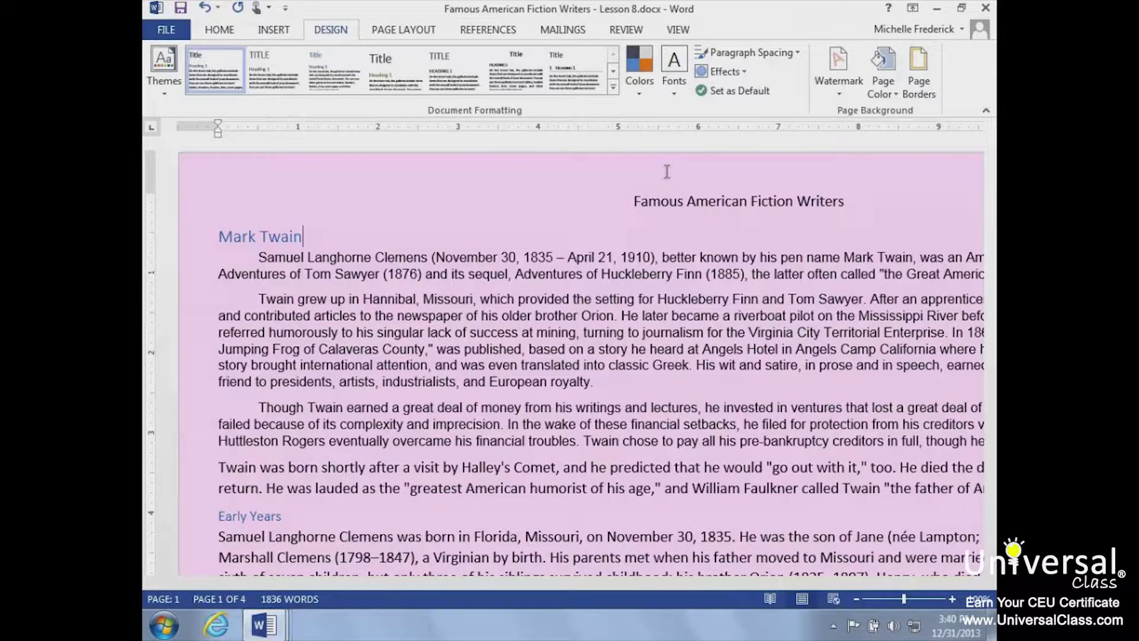
- Choose a Box page border for the whole document and toggle its left and bottom edges off and back on
click(919, 77)
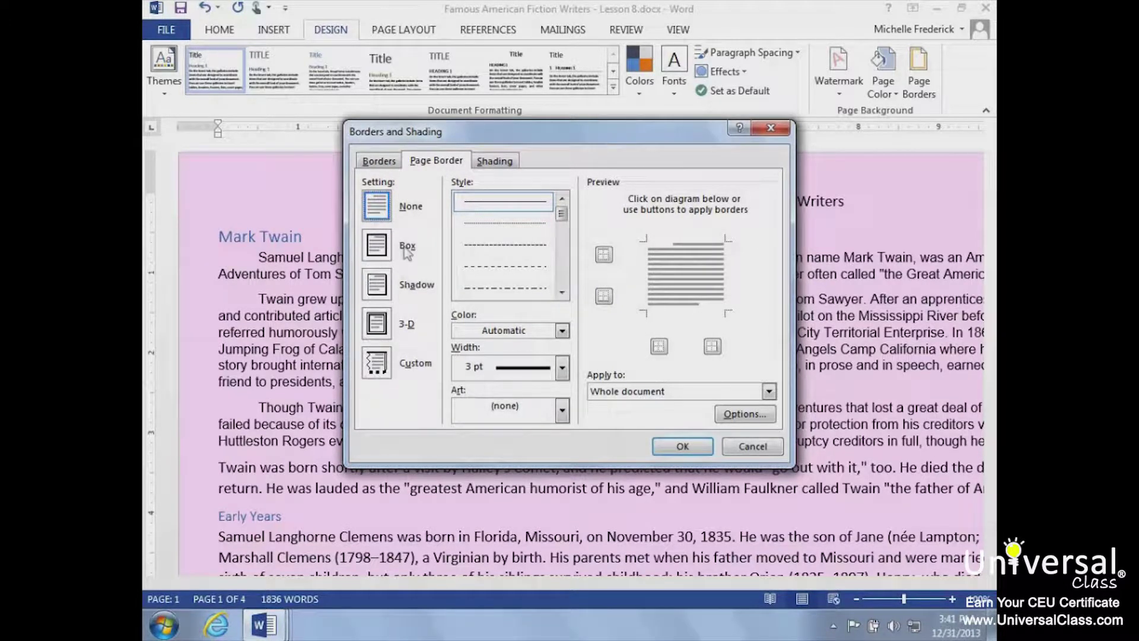
click(378, 245)
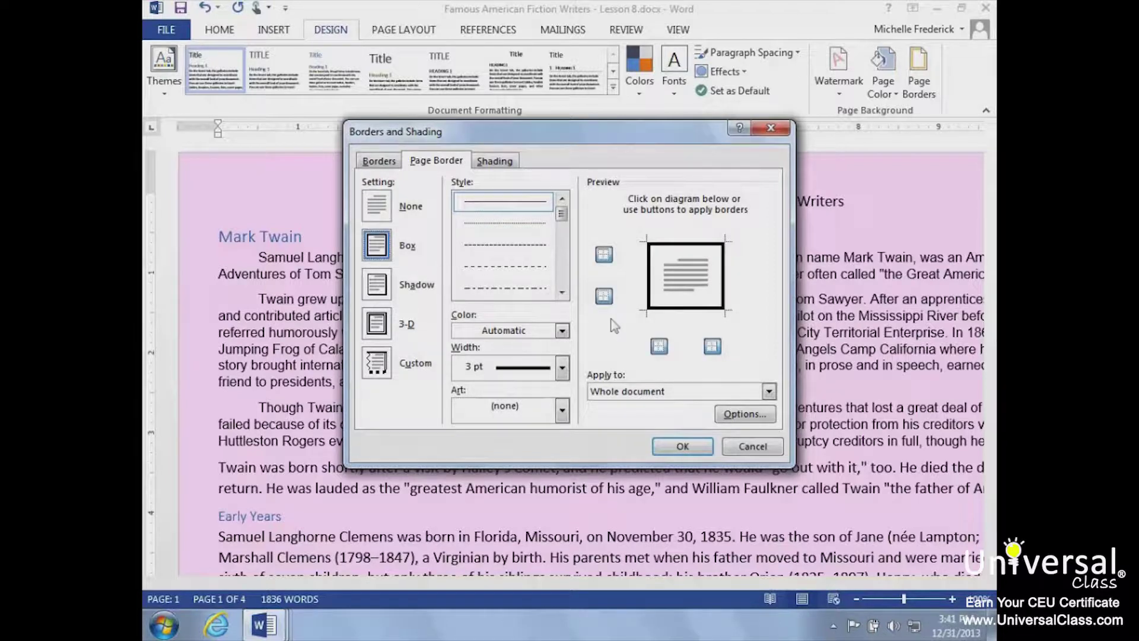
click(649, 292)
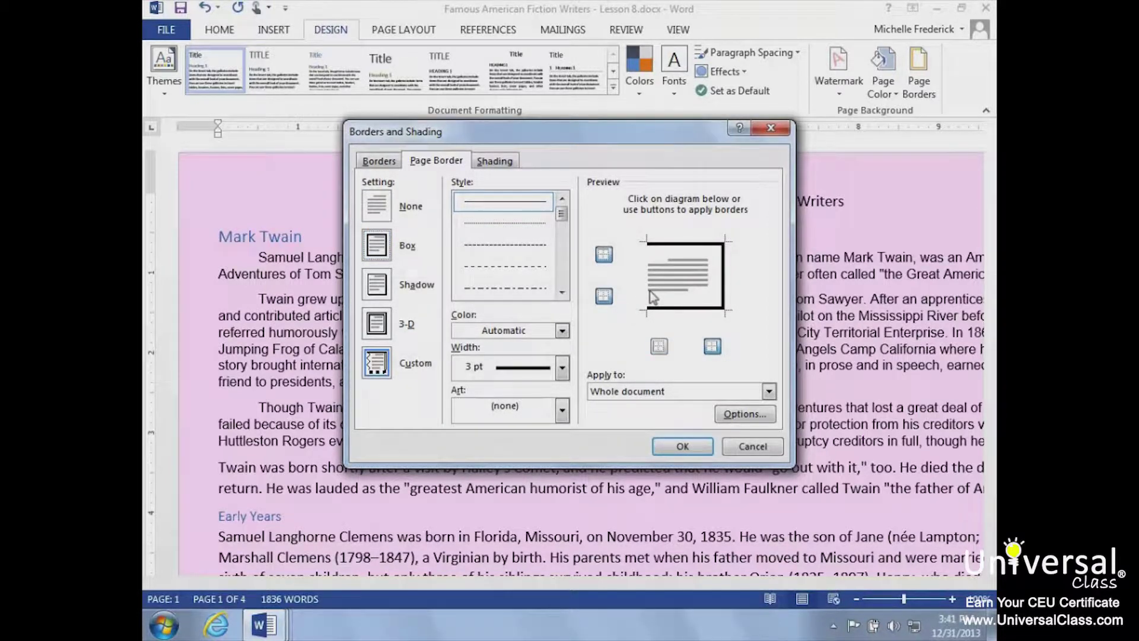
click(650, 302)
click(649, 294)
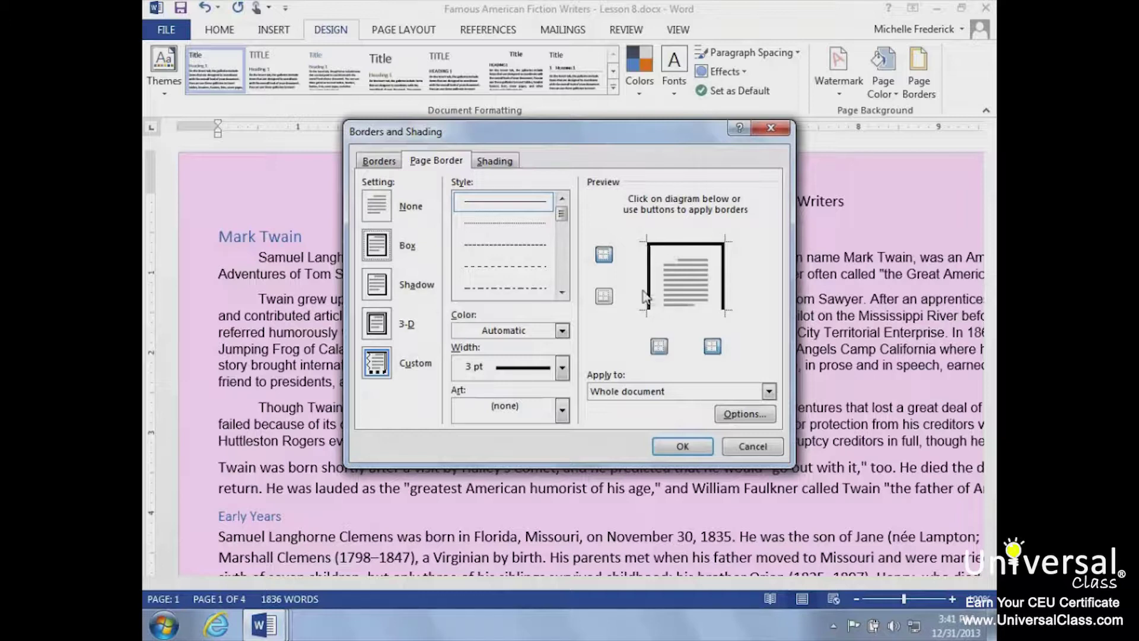
click(664, 308)
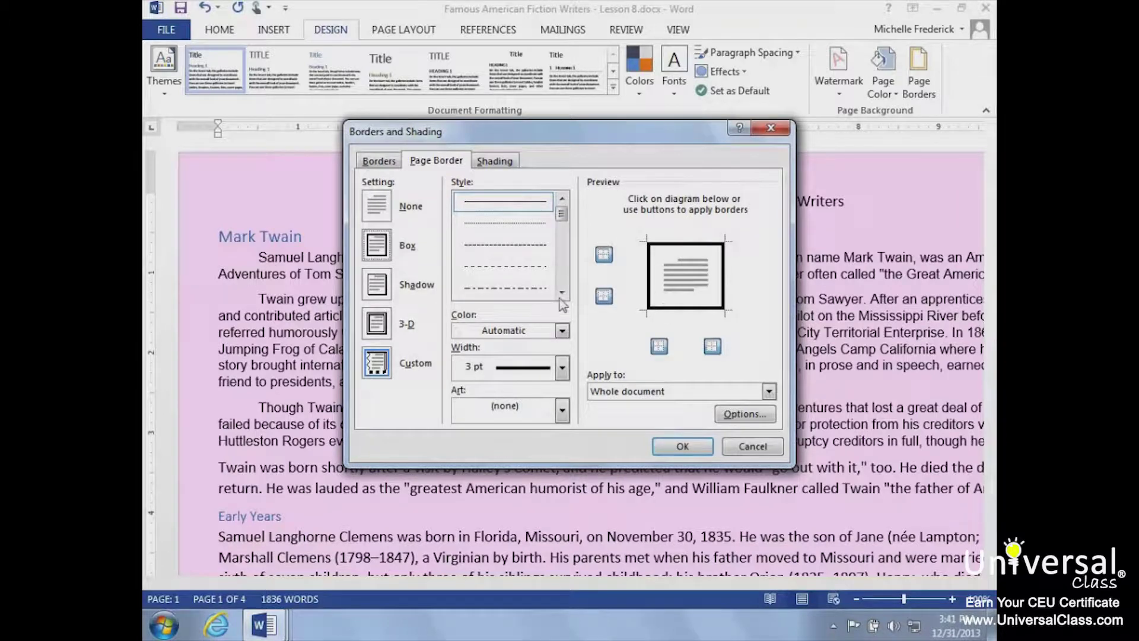
- Give the page border the dusty red recent color and a 3 pt multi-line style, and open the shading settings
click(562, 368)
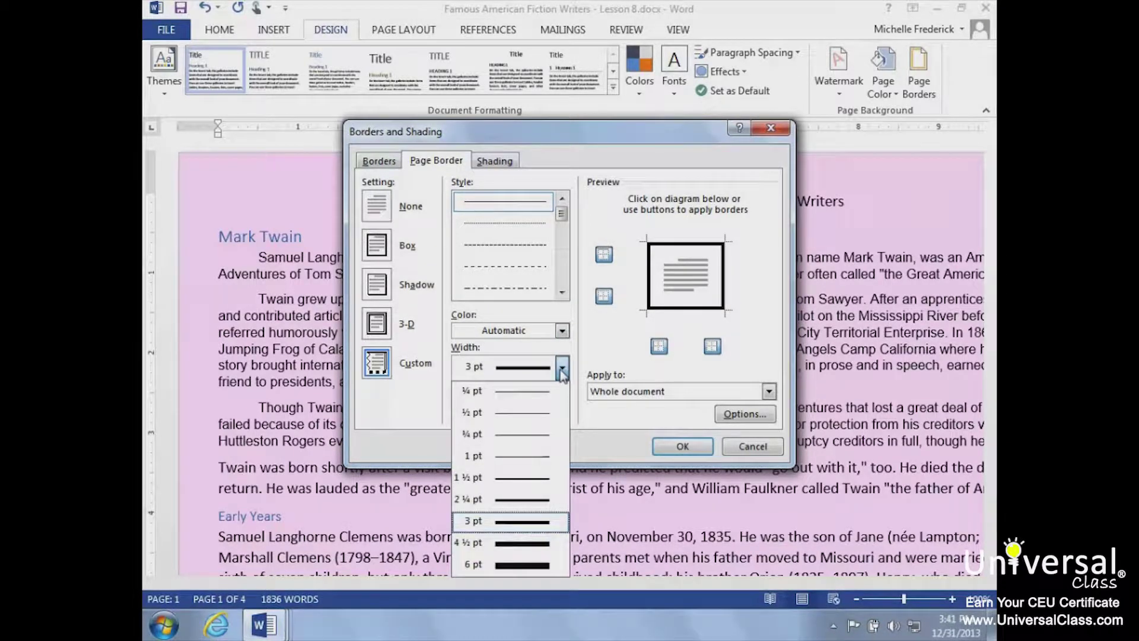
click(546, 392)
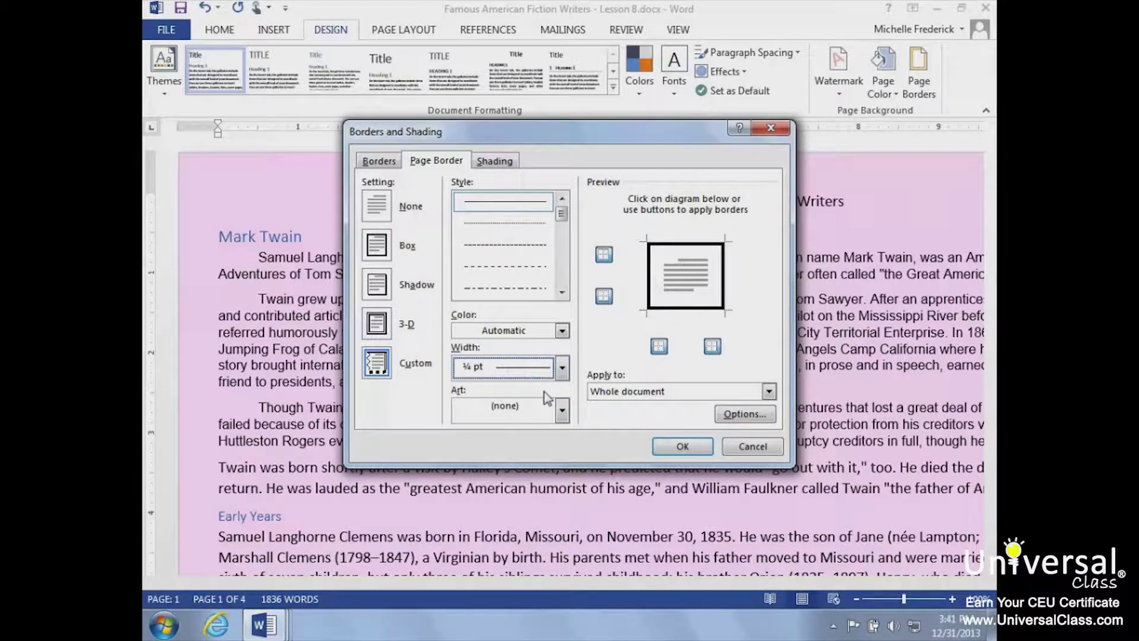
click(562, 332)
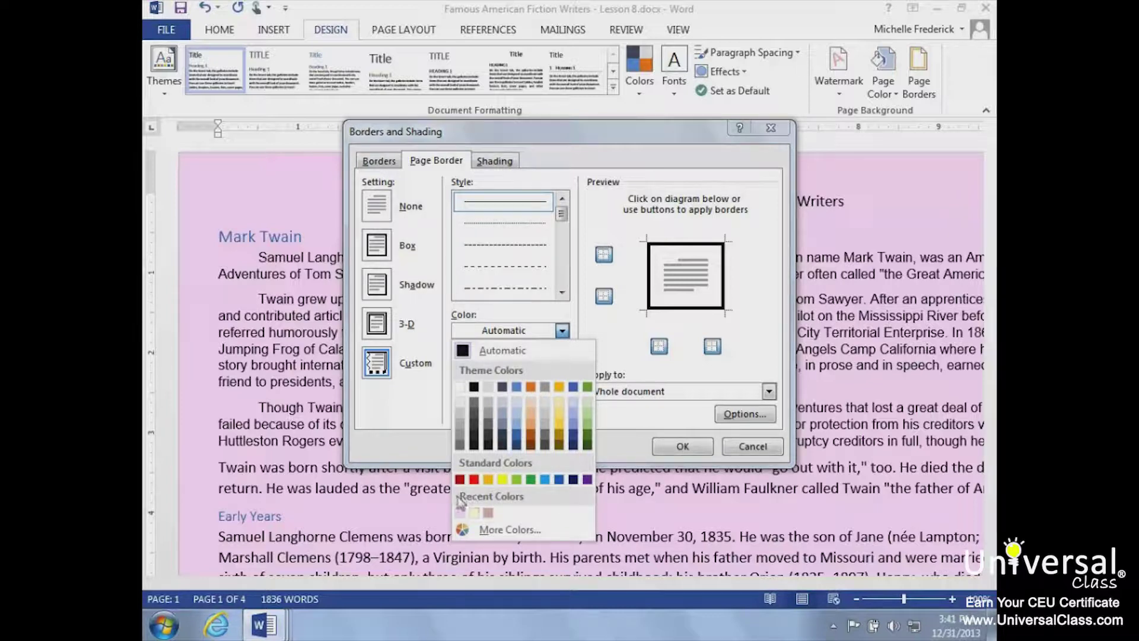
click(487, 513)
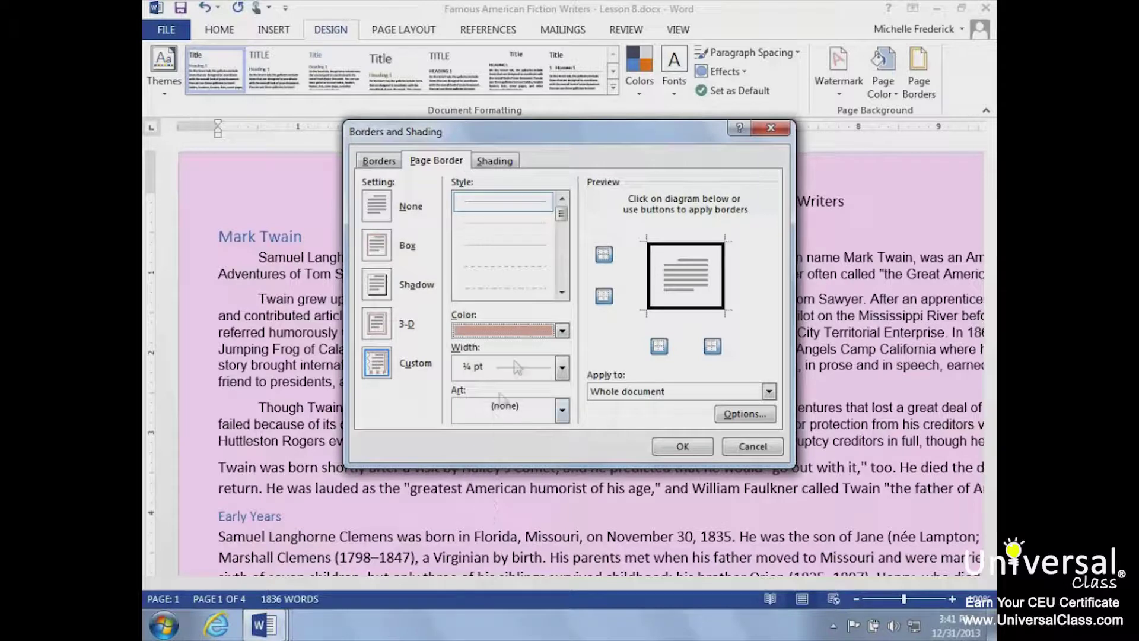
click(563, 271)
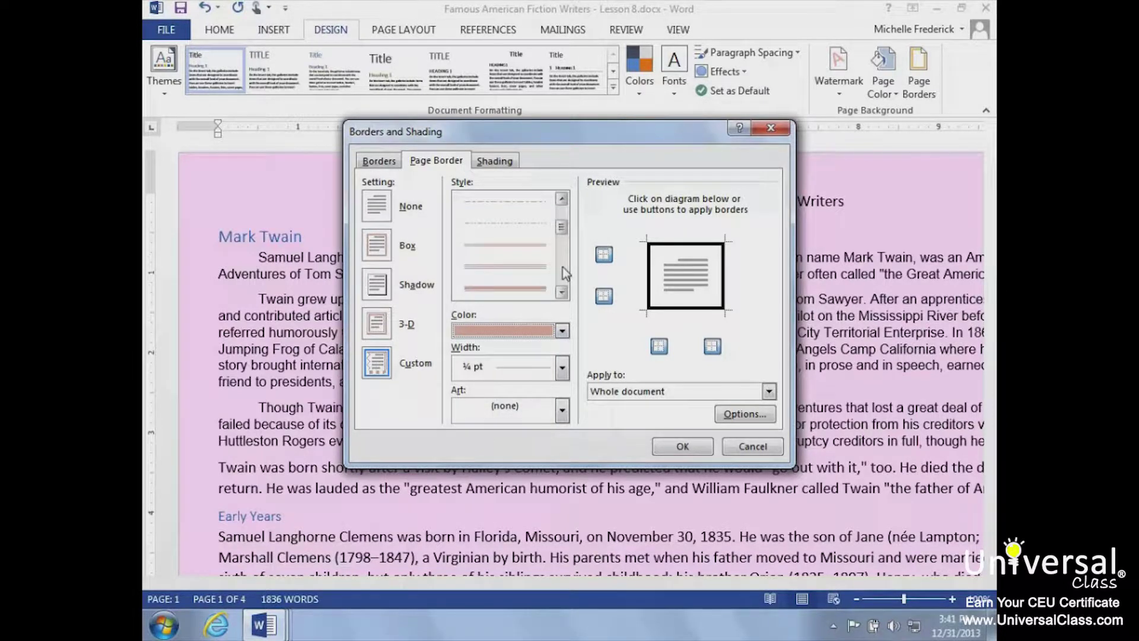
click(531, 289)
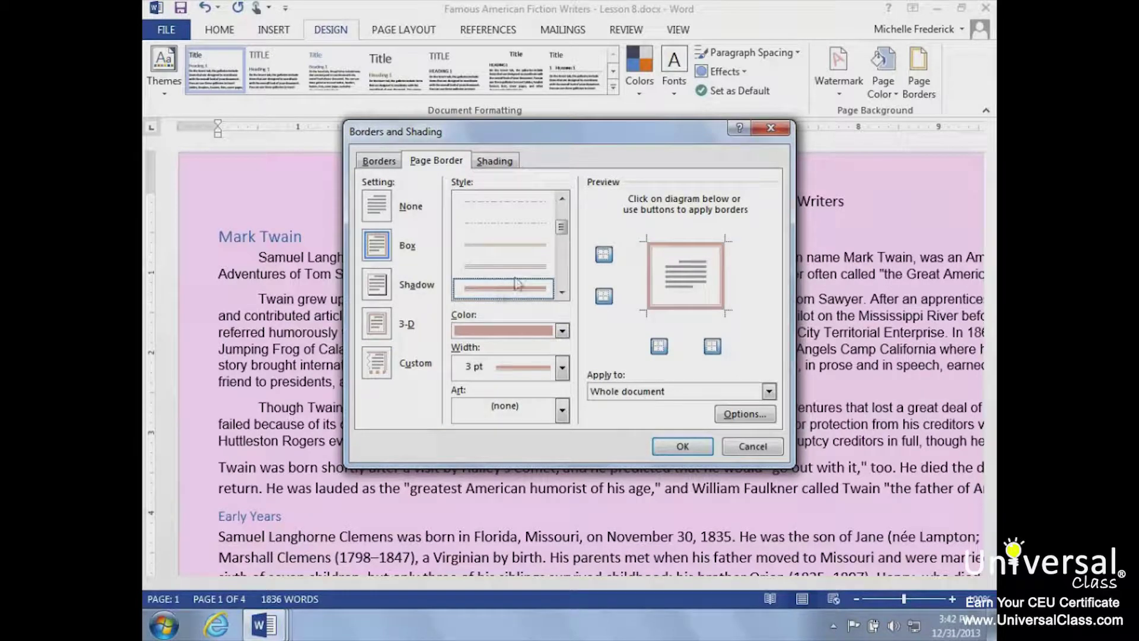
click(503, 163)
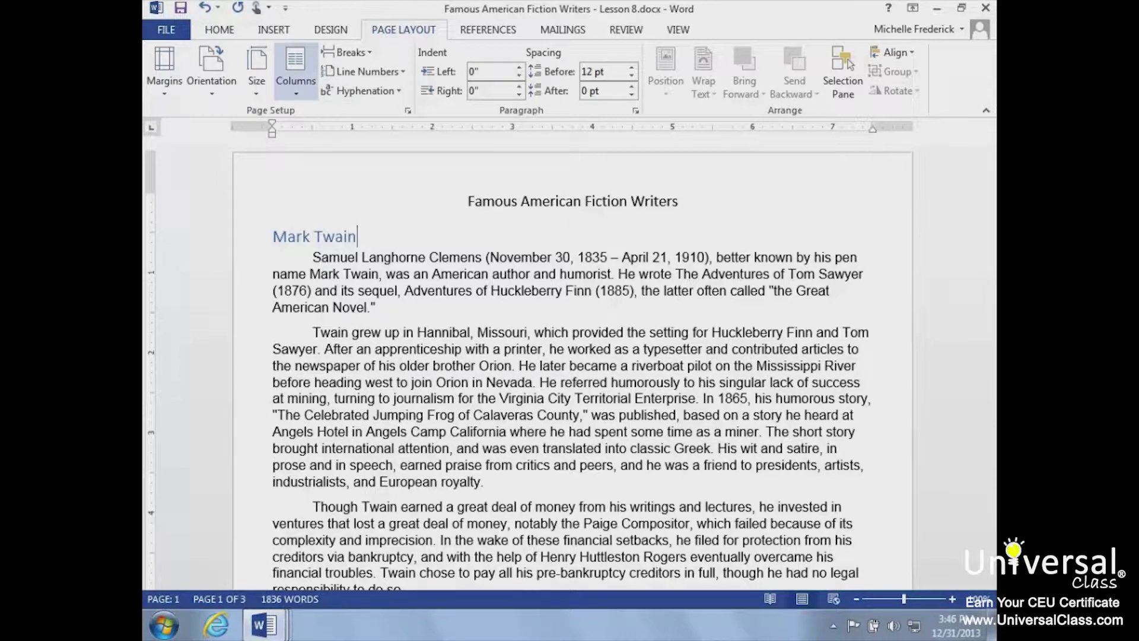
- Lay out the document text in two columns
click(300, 66)
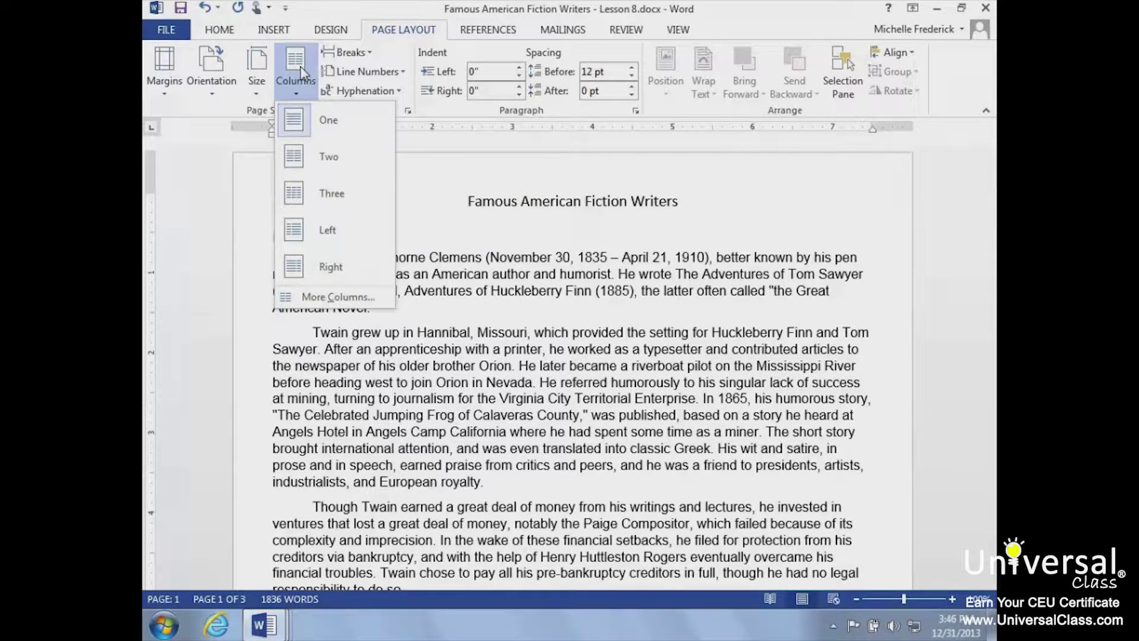
click(291, 159)
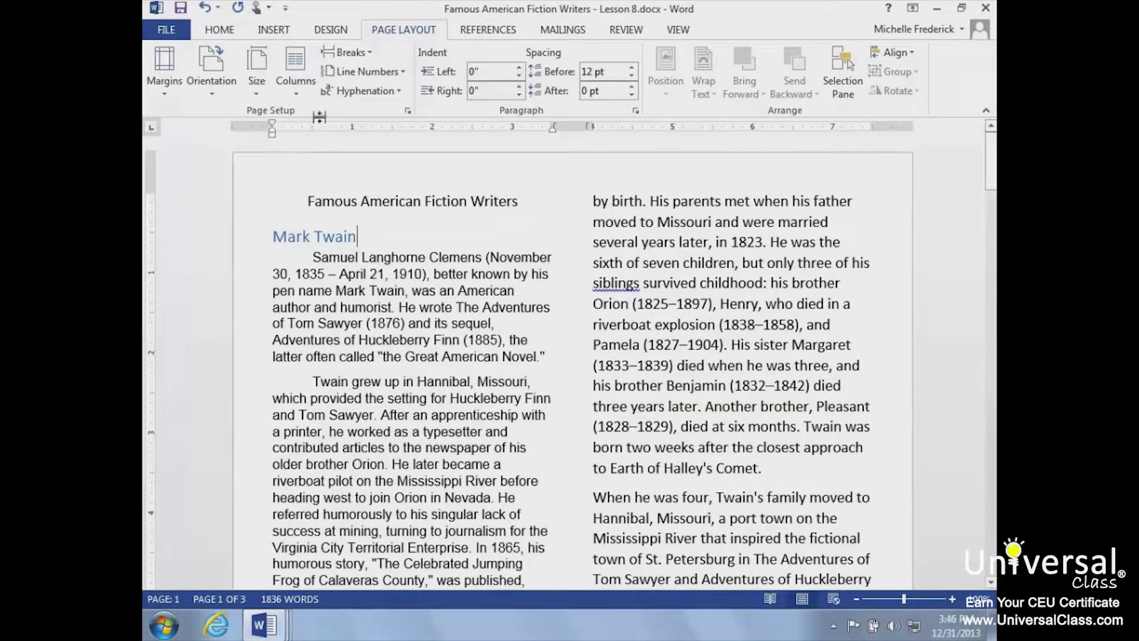
- Set the whole document to three columns with equal column width and 0.5" spacing using the detailed column settings
click(293, 98)
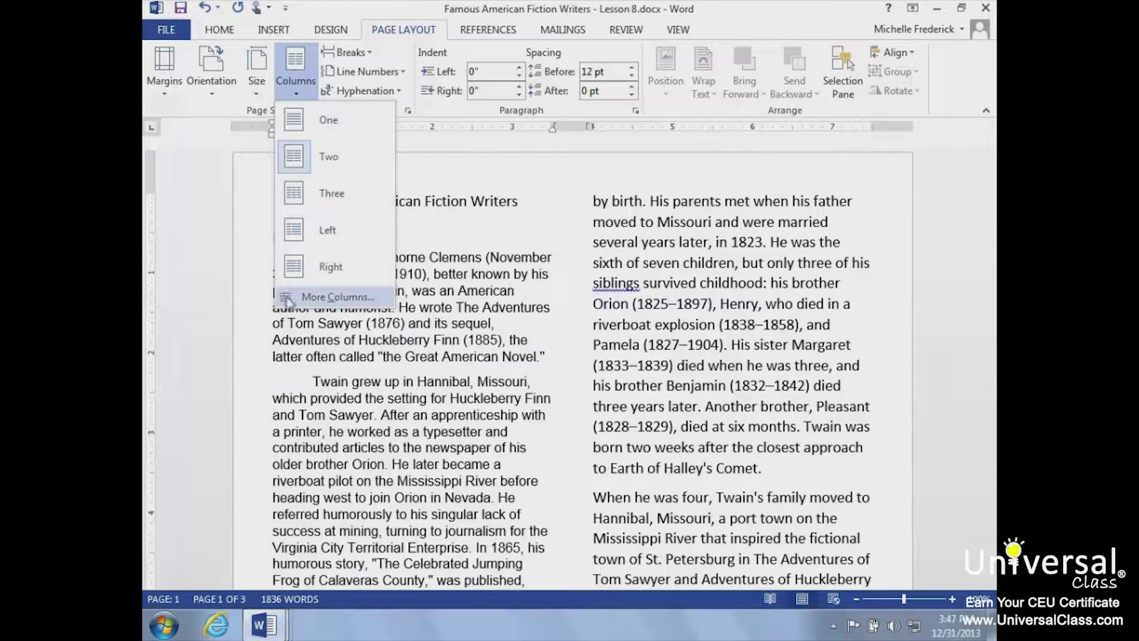
click(332, 297)
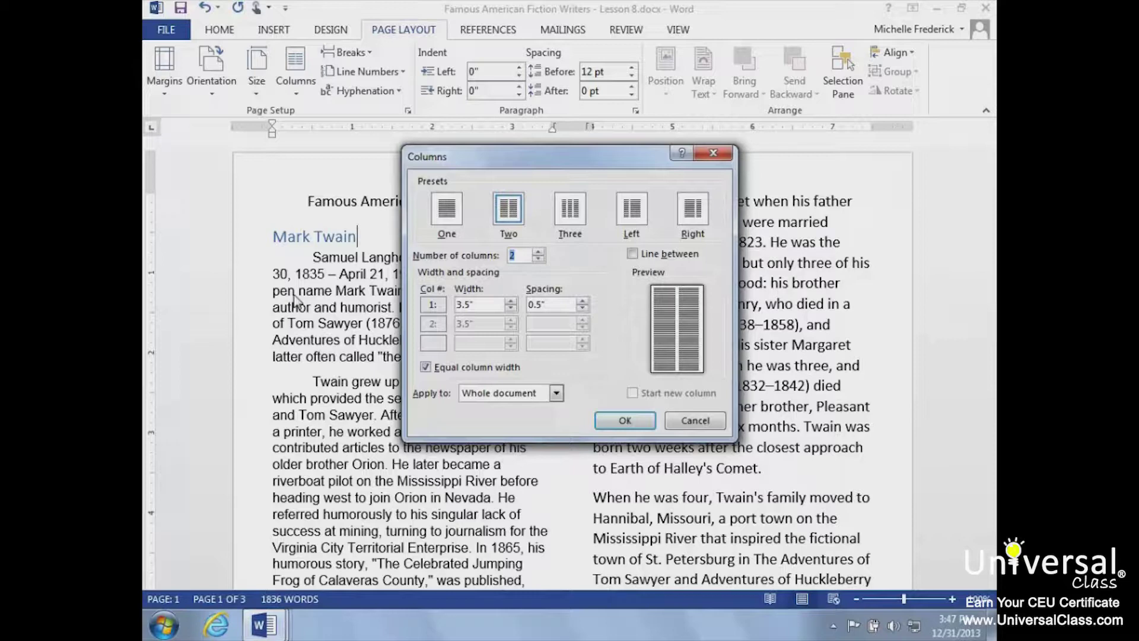
click(425, 367)
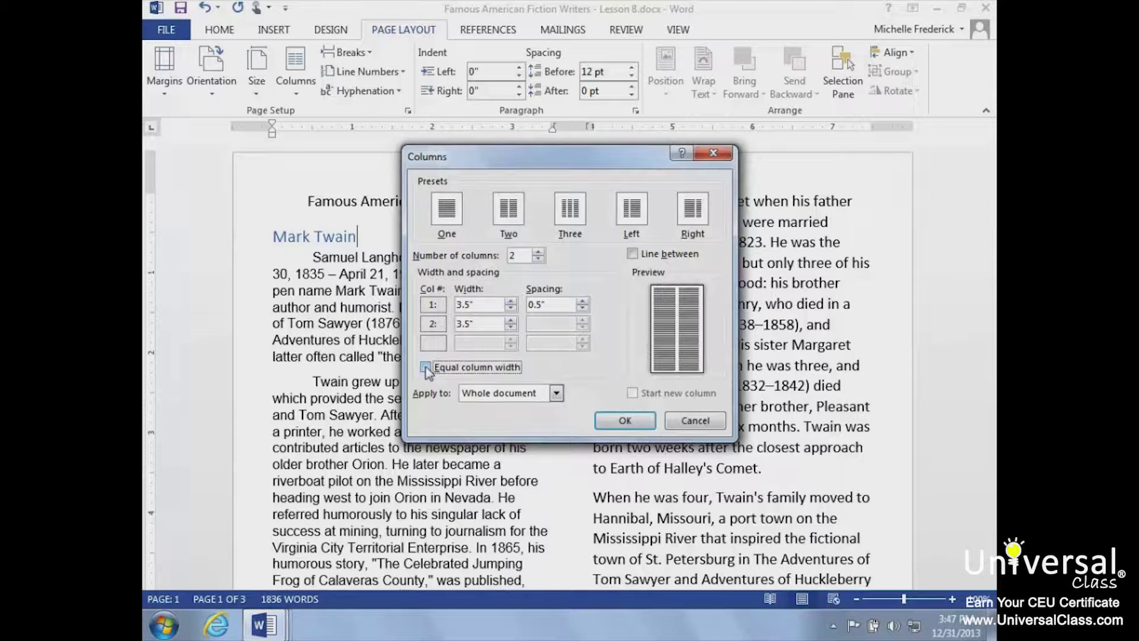
click(426, 368)
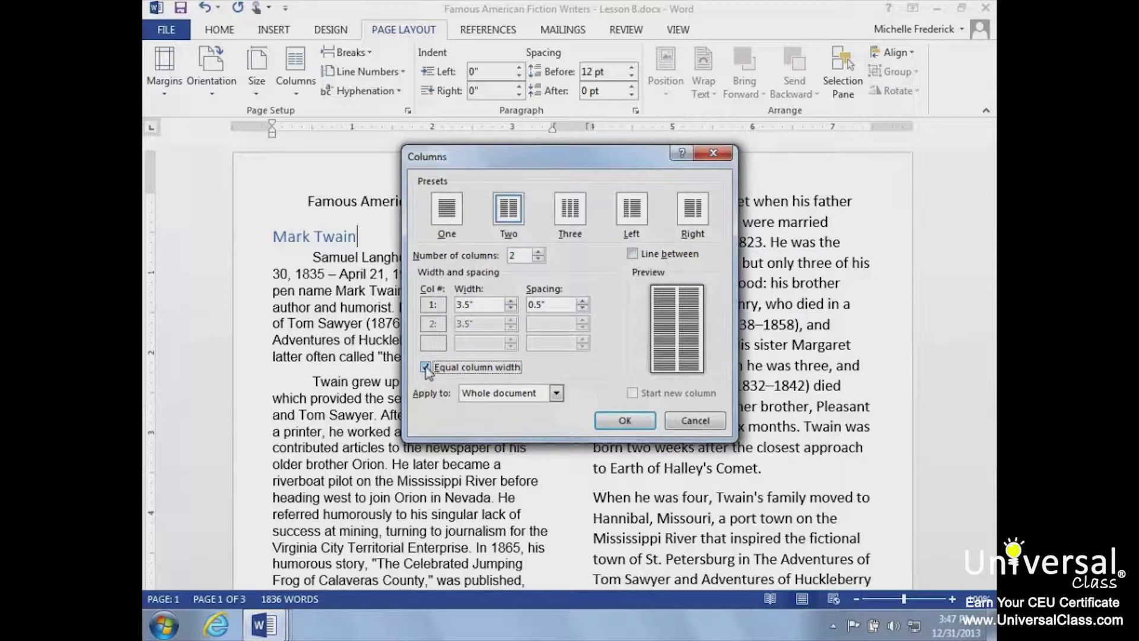
click(506, 397)
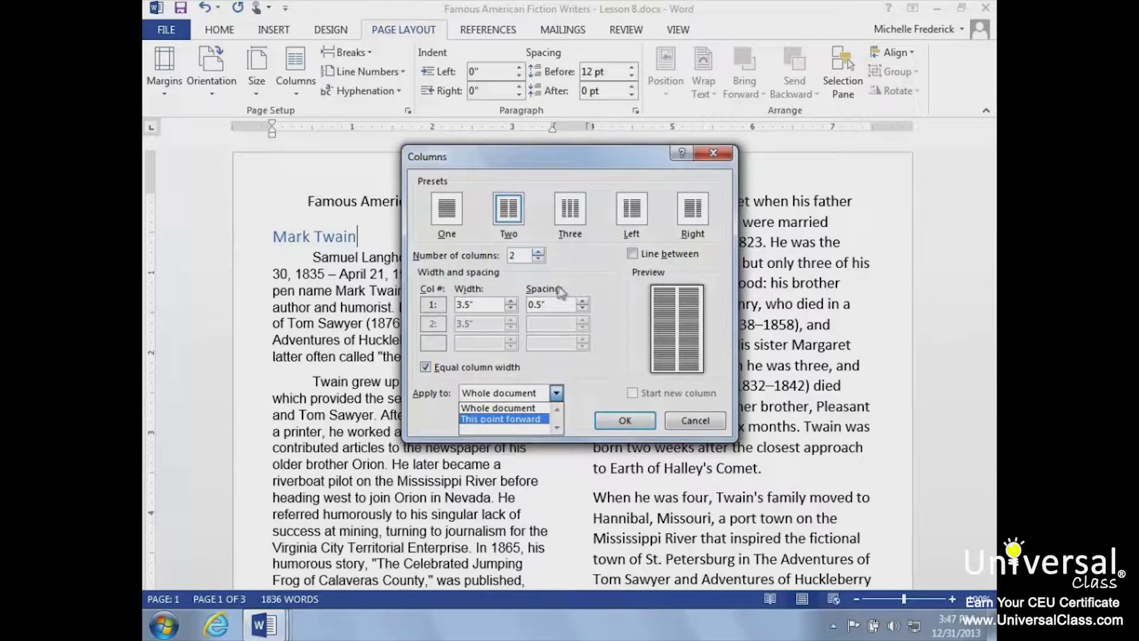
click(538, 251)
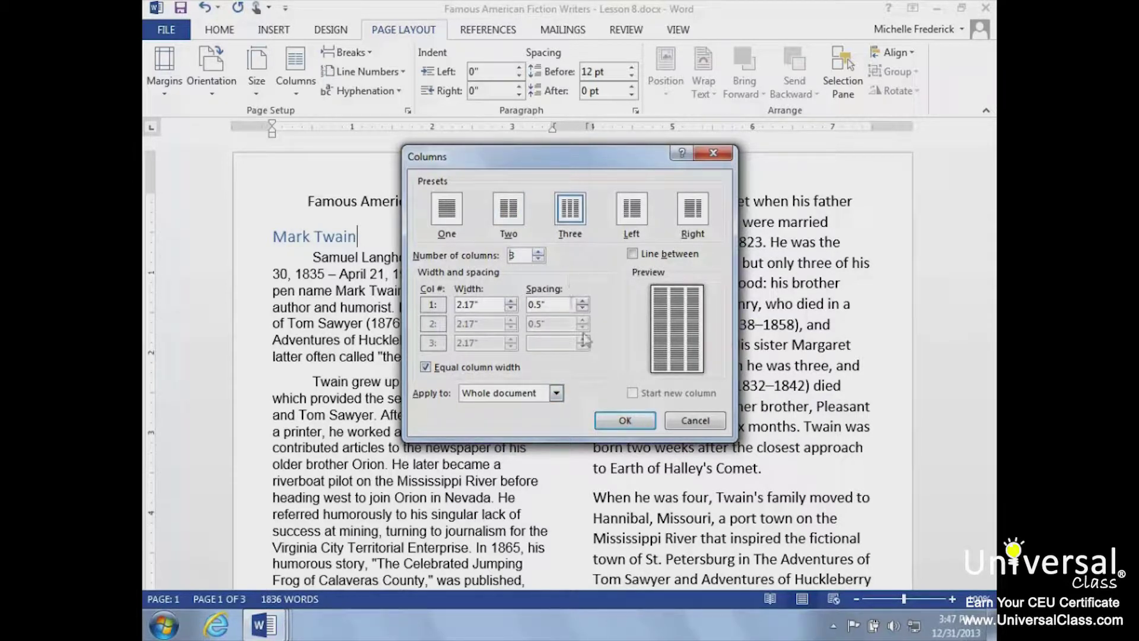
click(621, 421)
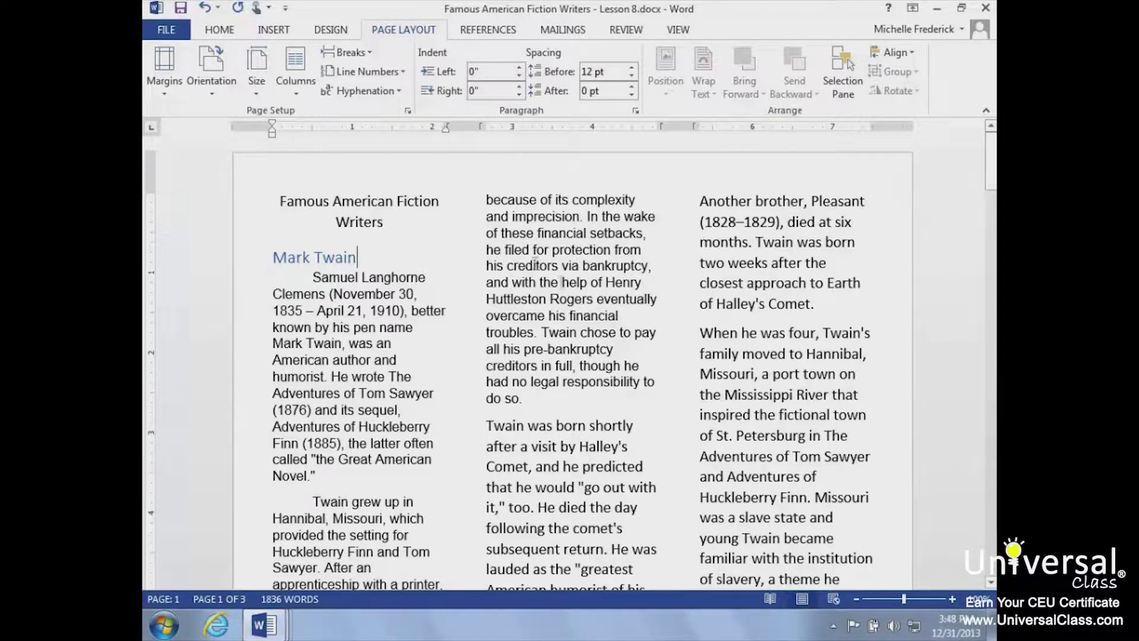
- Open the page header for editing and set its text to 16 pt with centered alignment
click(277, 31)
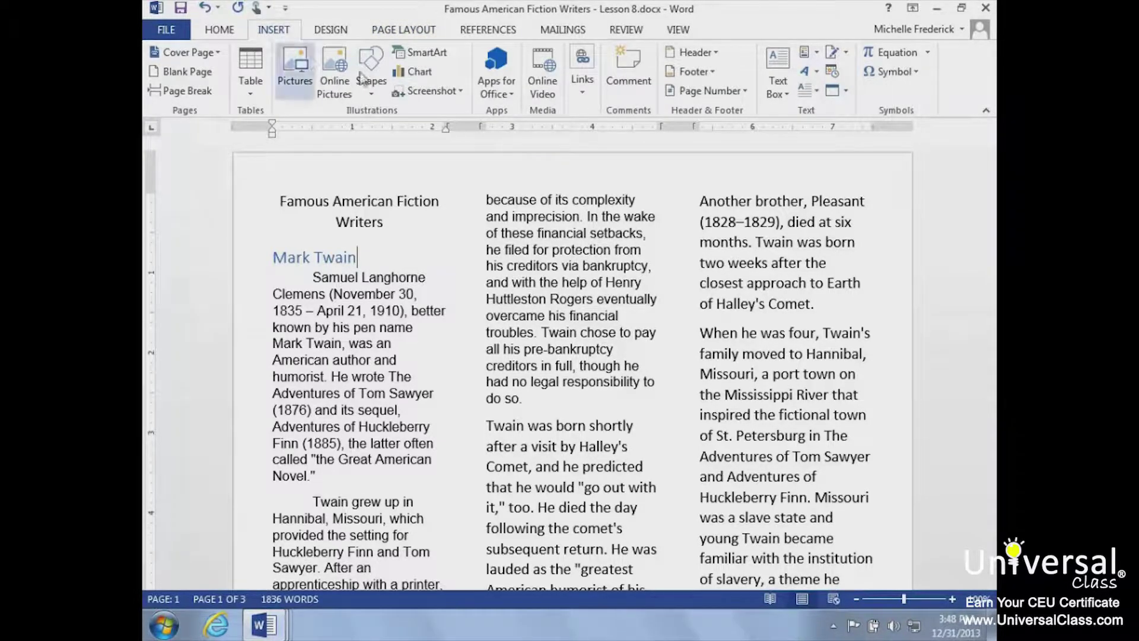
click(711, 57)
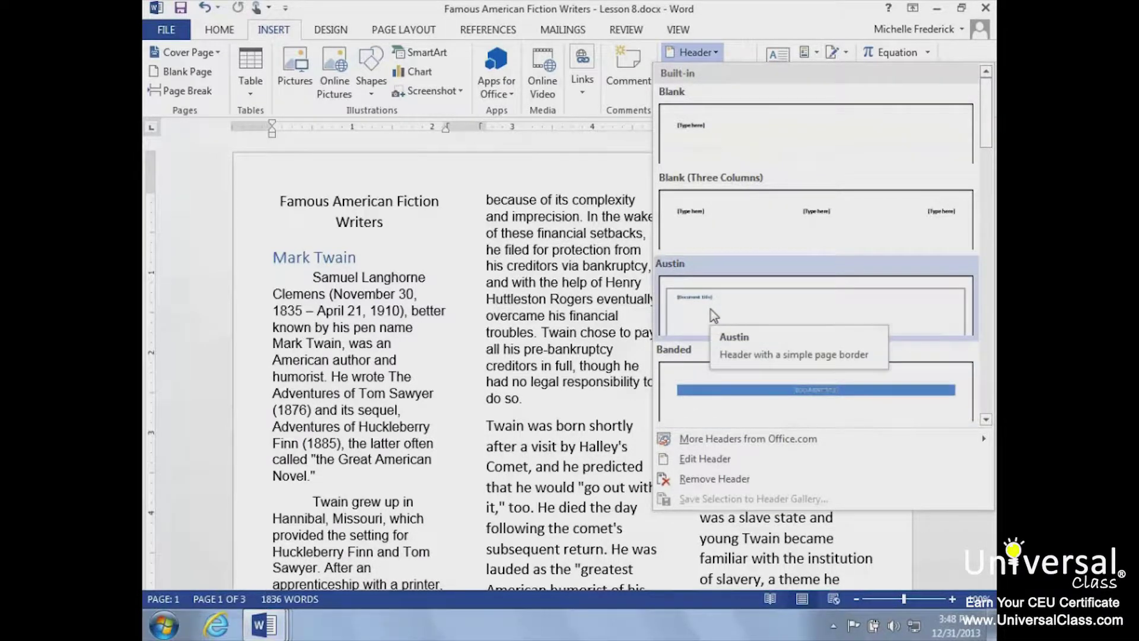
click(691, 461)
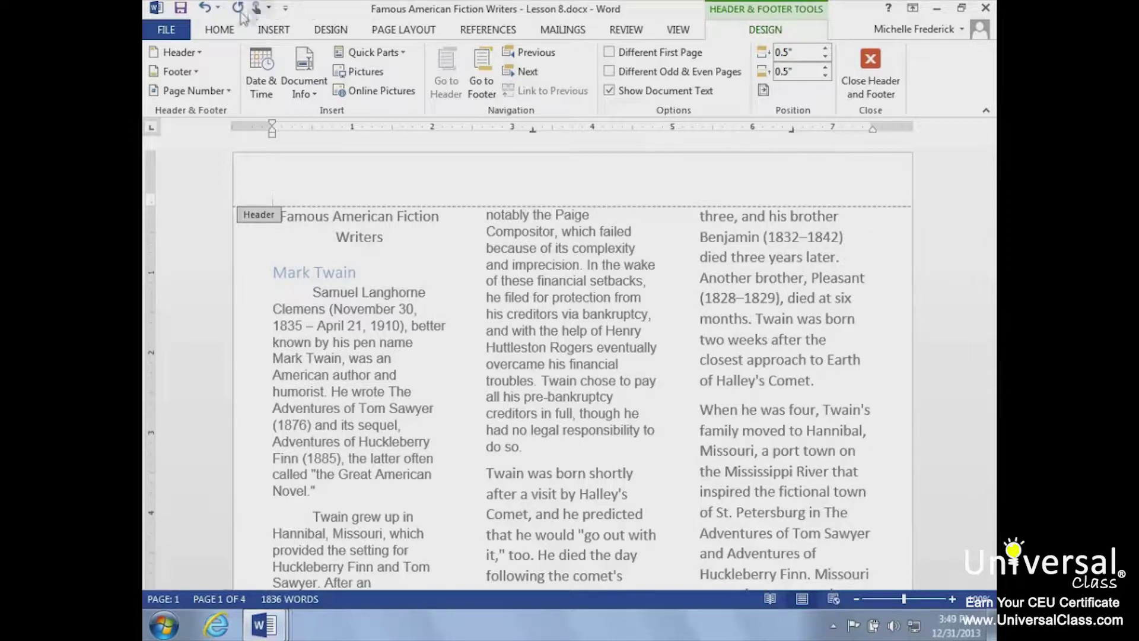
click(217, 31)
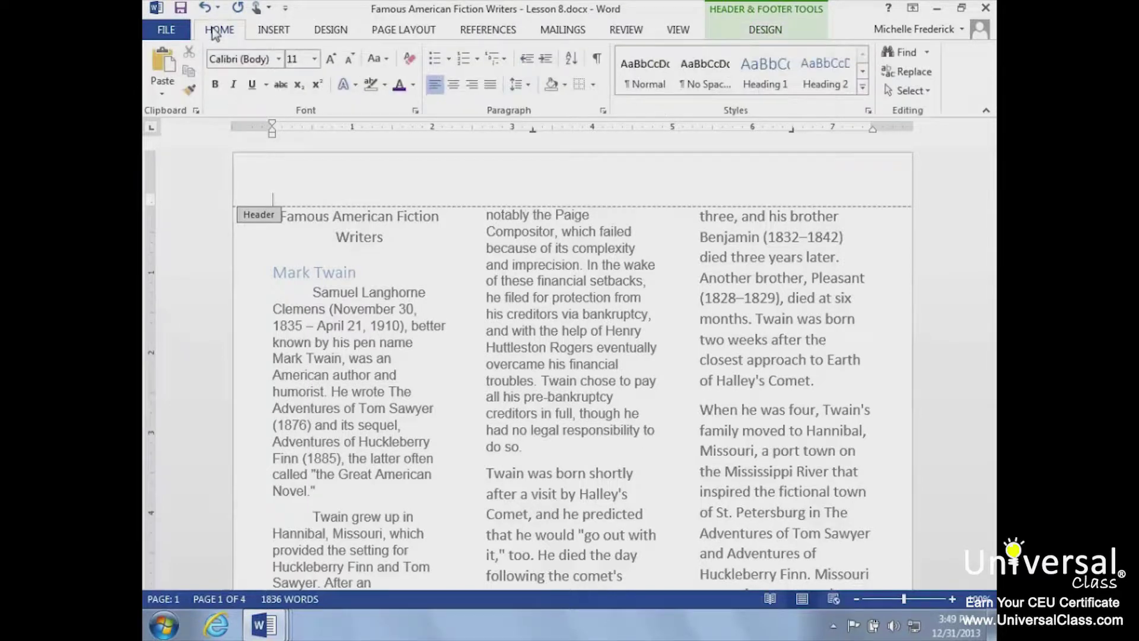
click(326, 66)
click(326, 66)
click(326, 67)
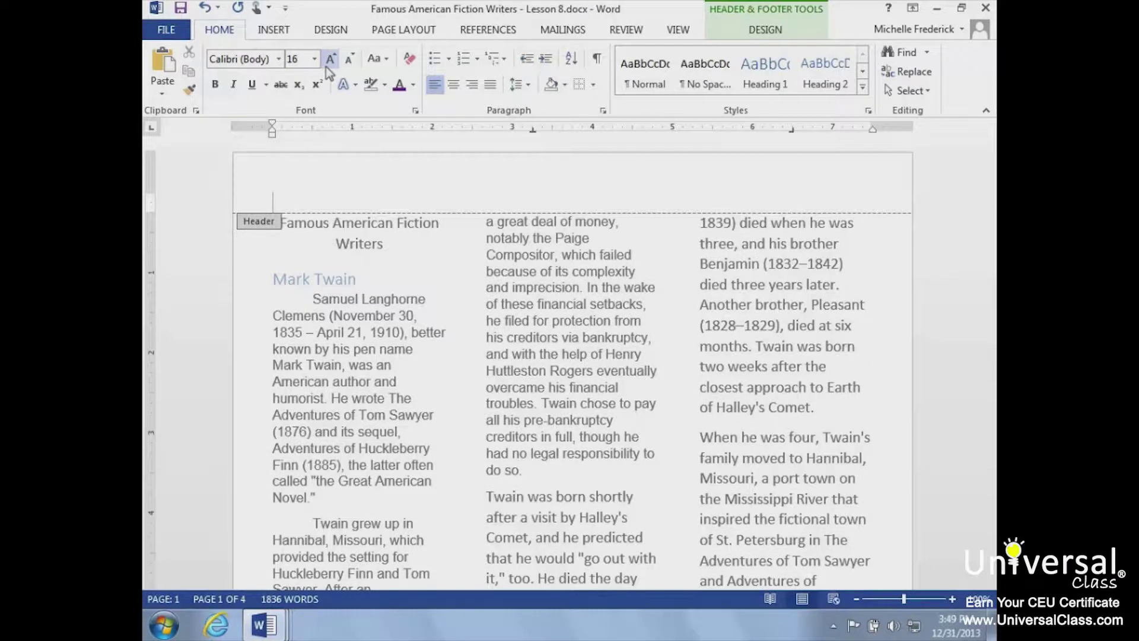
click(453, 86)
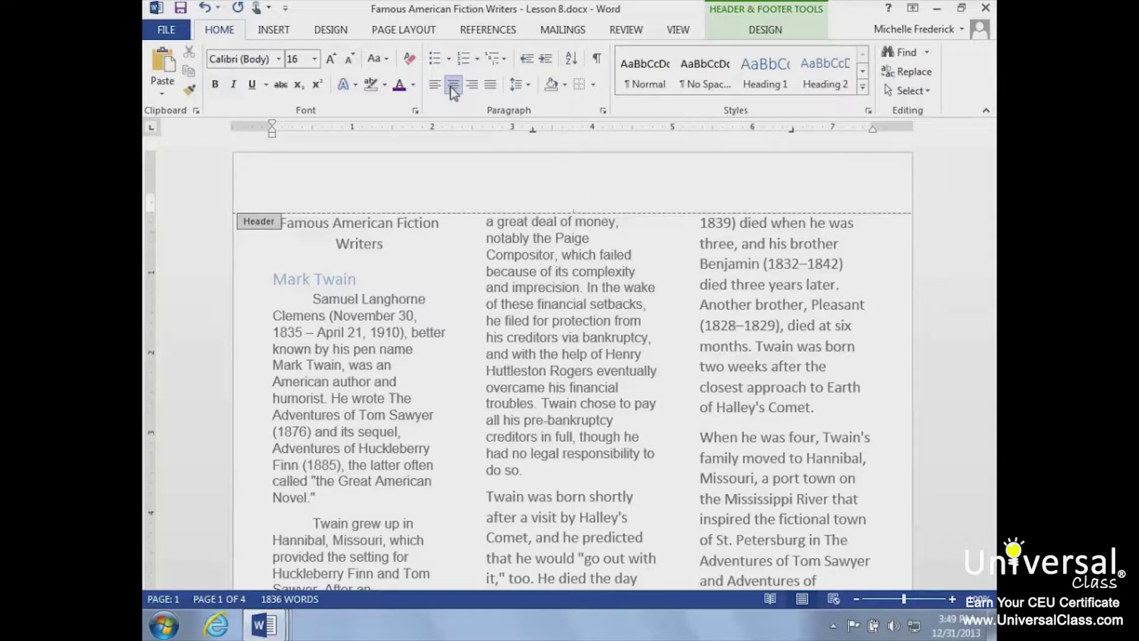
- Enter "Famous American Fiction Writers" as the header text and return to the document body
text(Famous American)
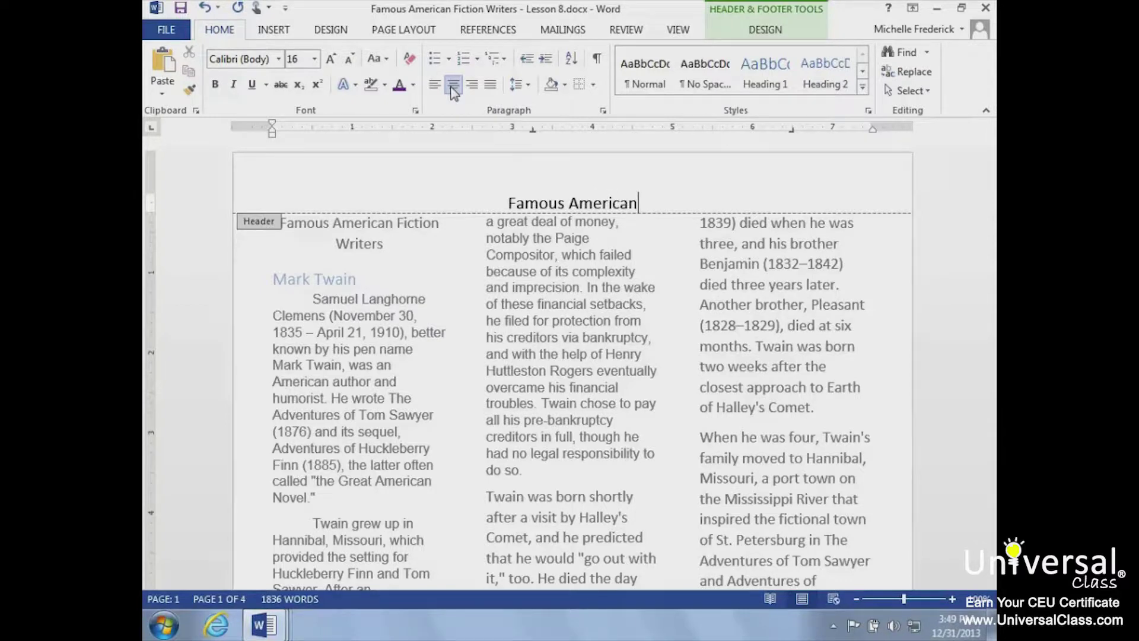
text( Fiction )
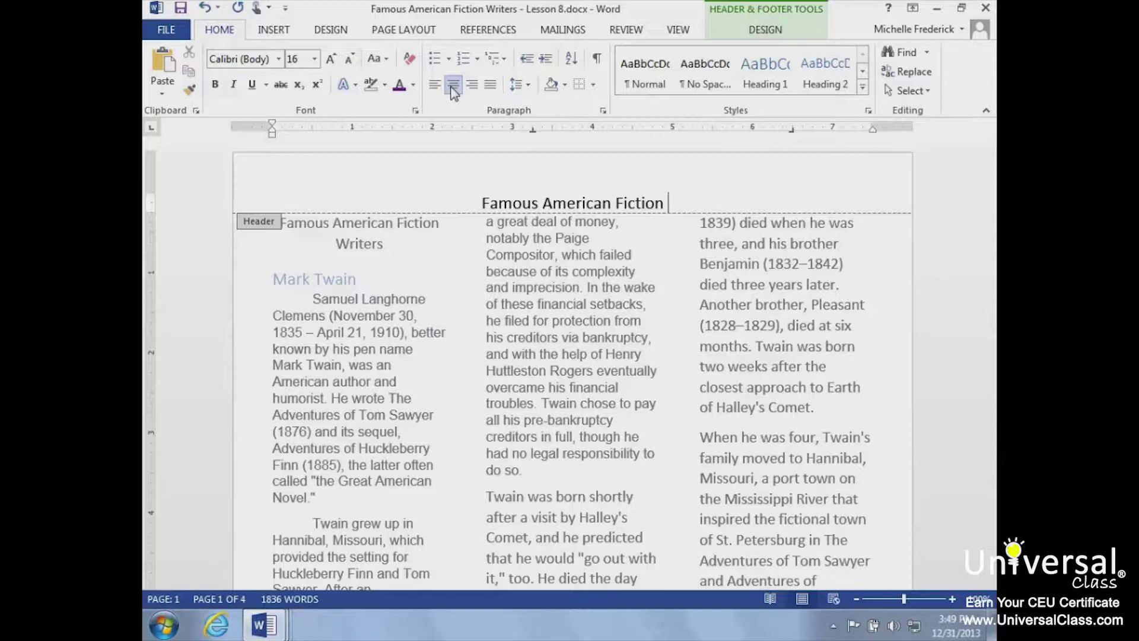
text(Writers)
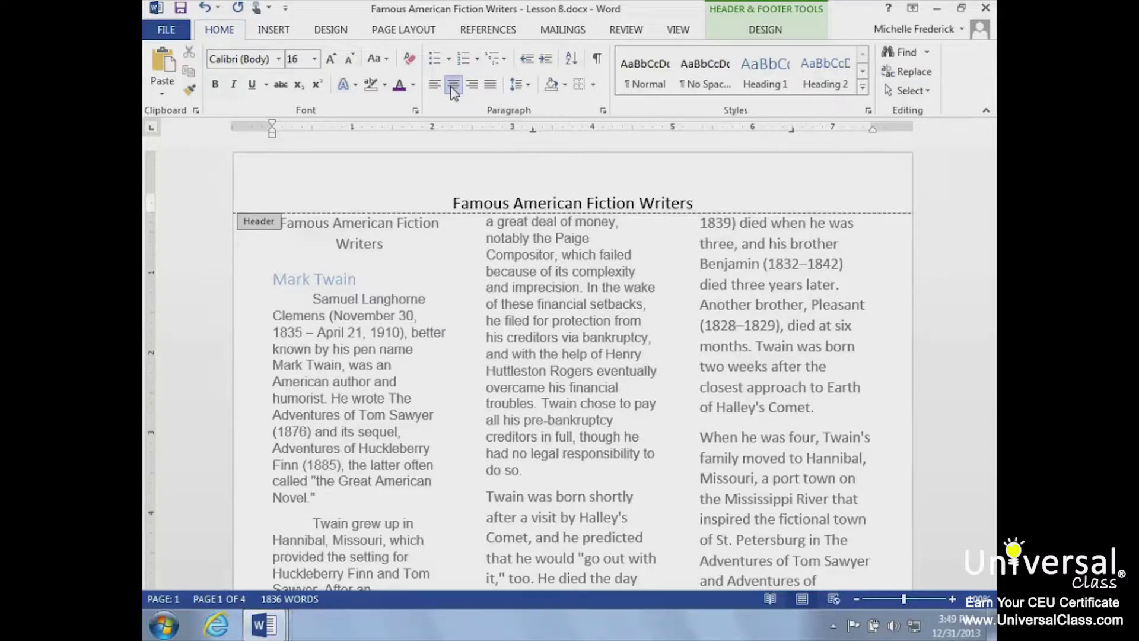
double_click(340, 279)
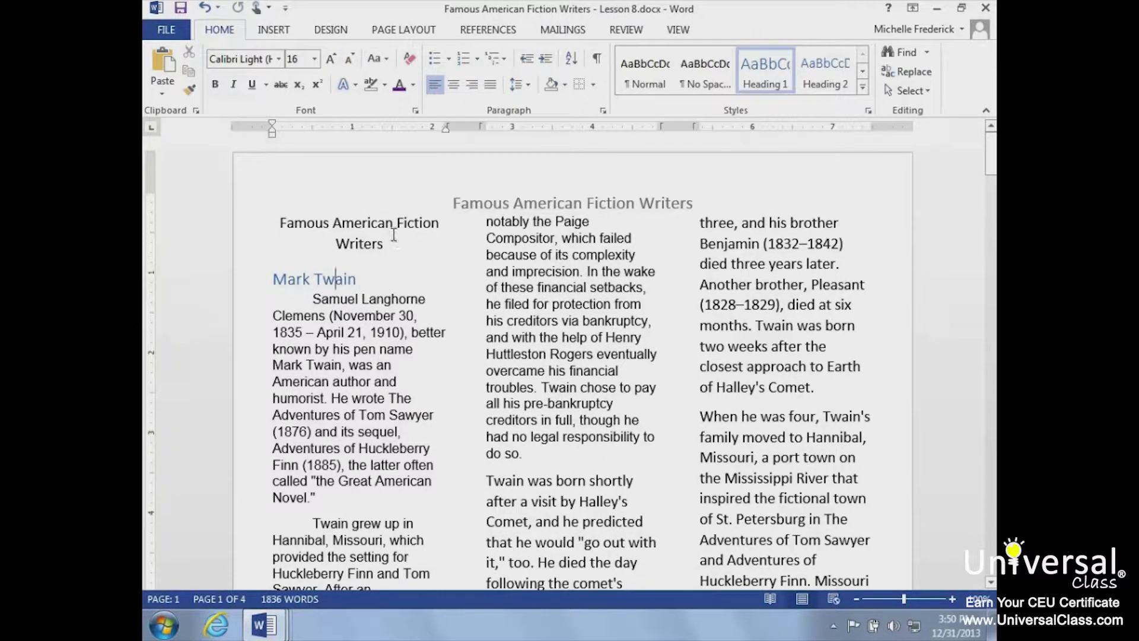
- Delete the duplicate title above the Mark Twain heading in the body and check the header on the second page
drag(391, 236, 284, 210)
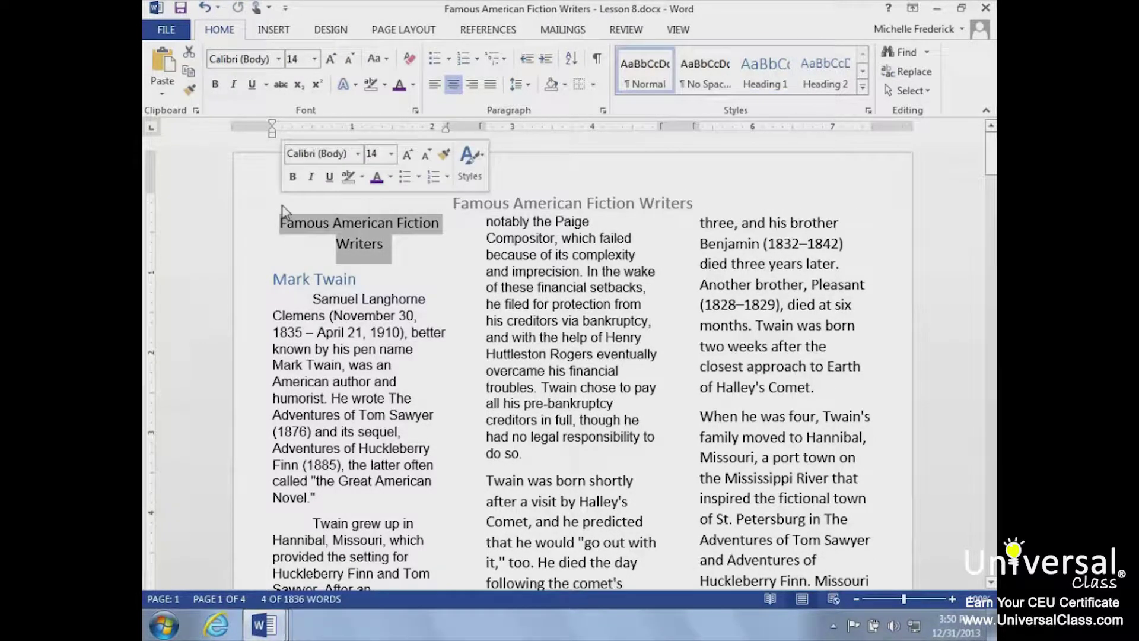
key(Delete)
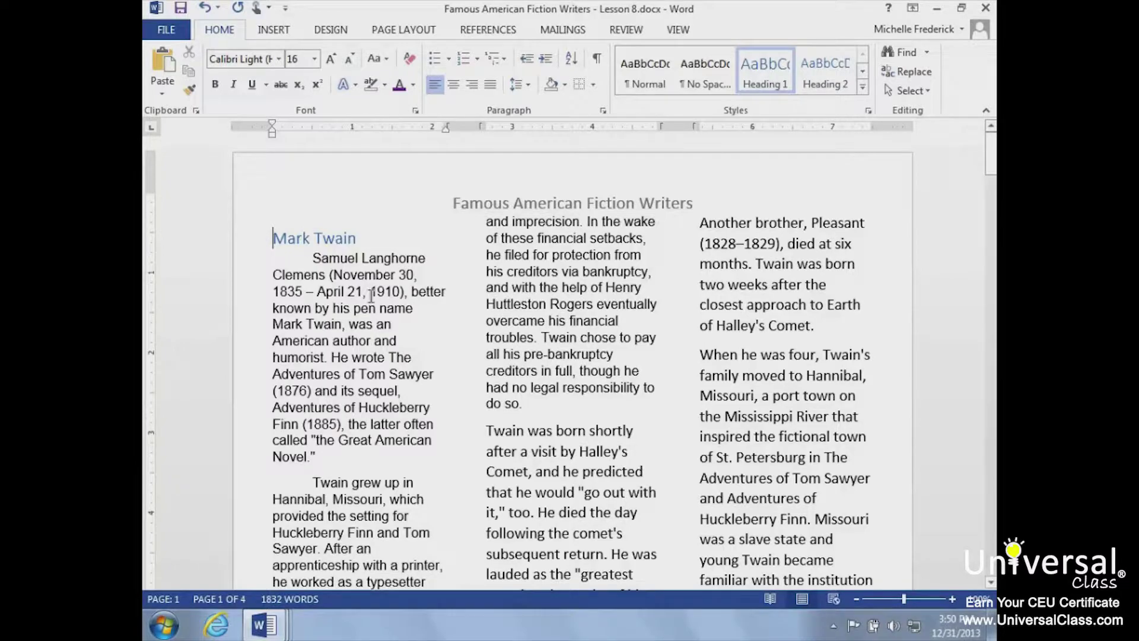
scroll(371, 296, down, 10)
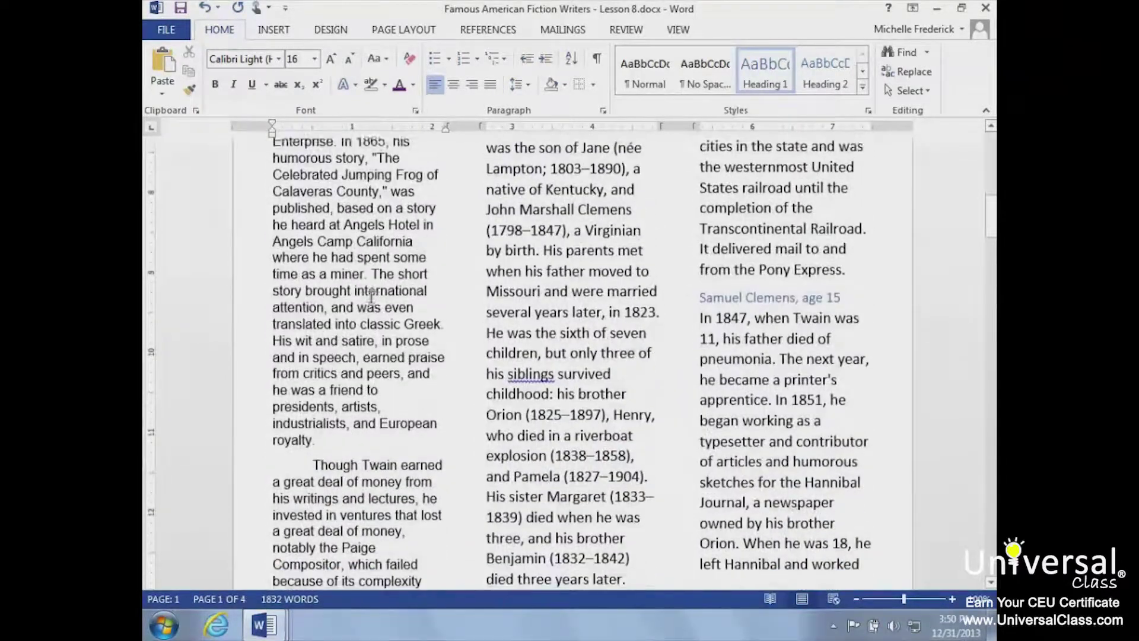
scroll(371, 296, down, 7)
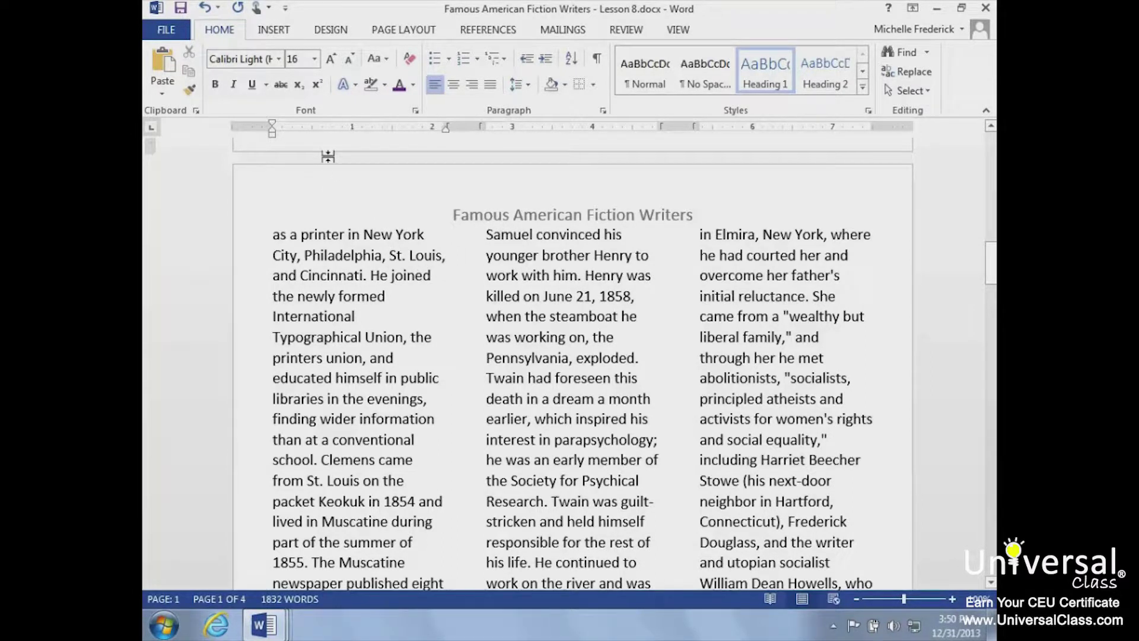
- Insert a Blank footer reading "Wikipedia Content", return to the body and check the footer on the following page
click(274, 30)
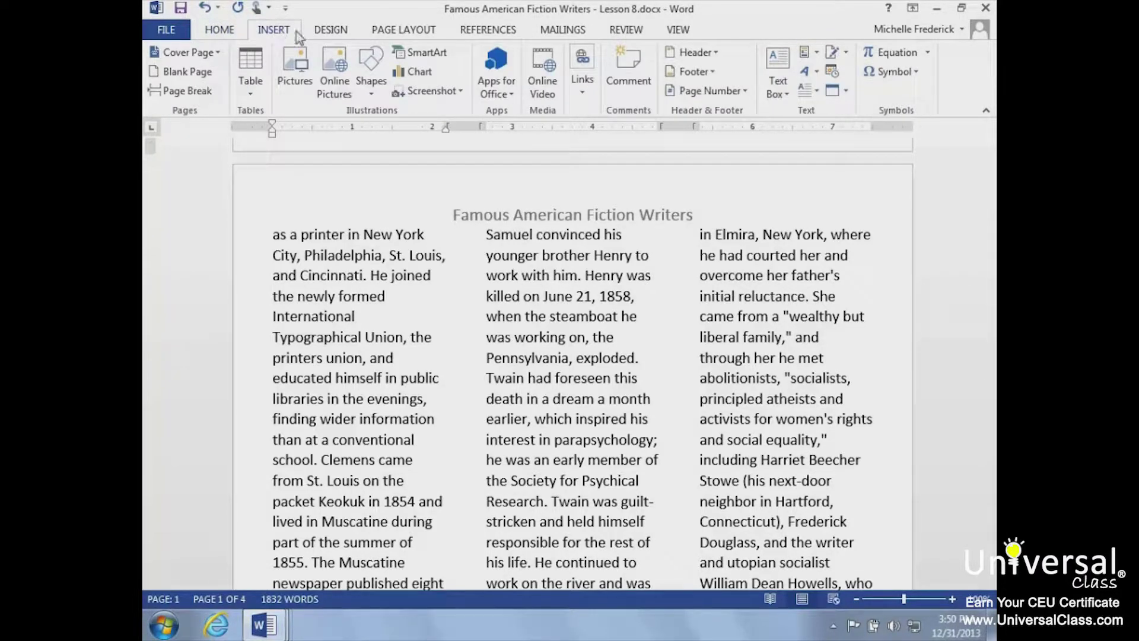
click(709, 72)
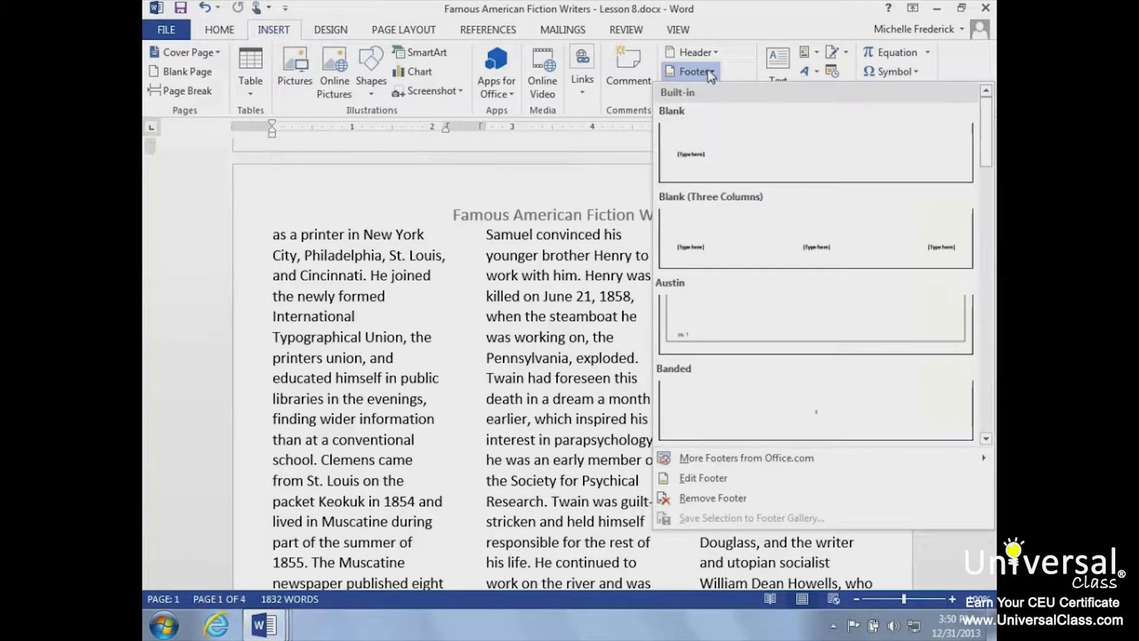
click(696, 171)
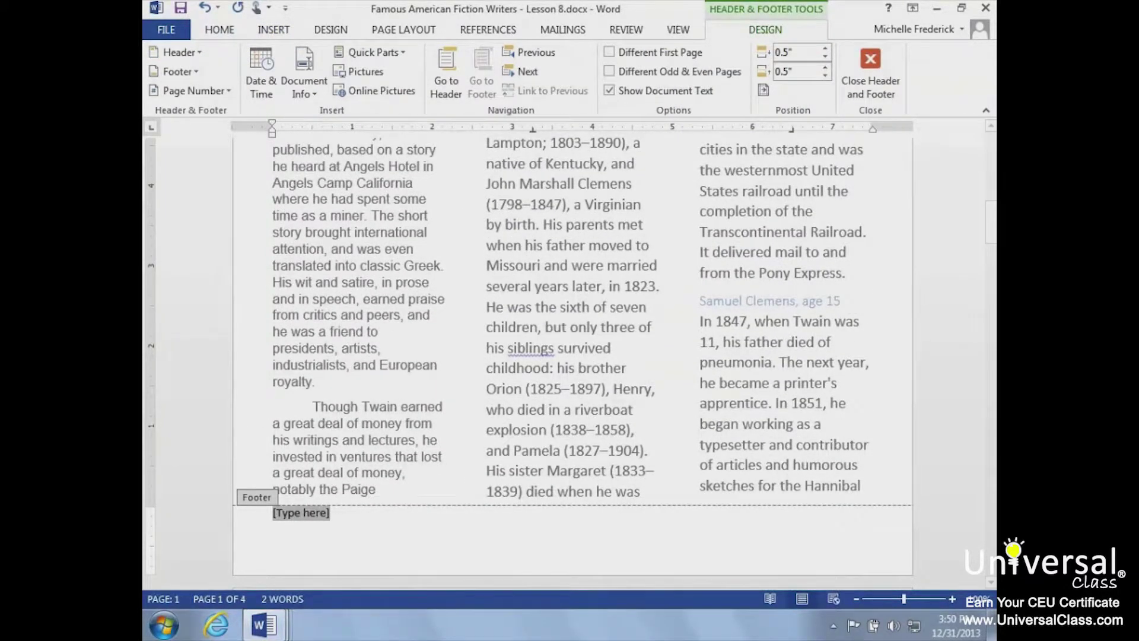
text(Wikipedia)
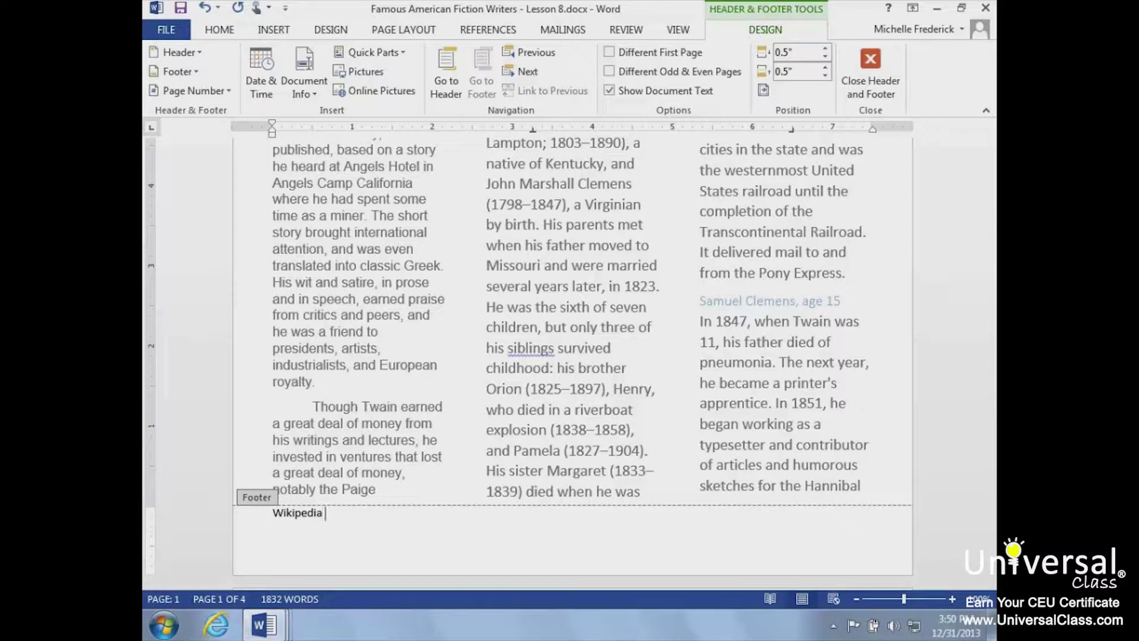
text(Content)
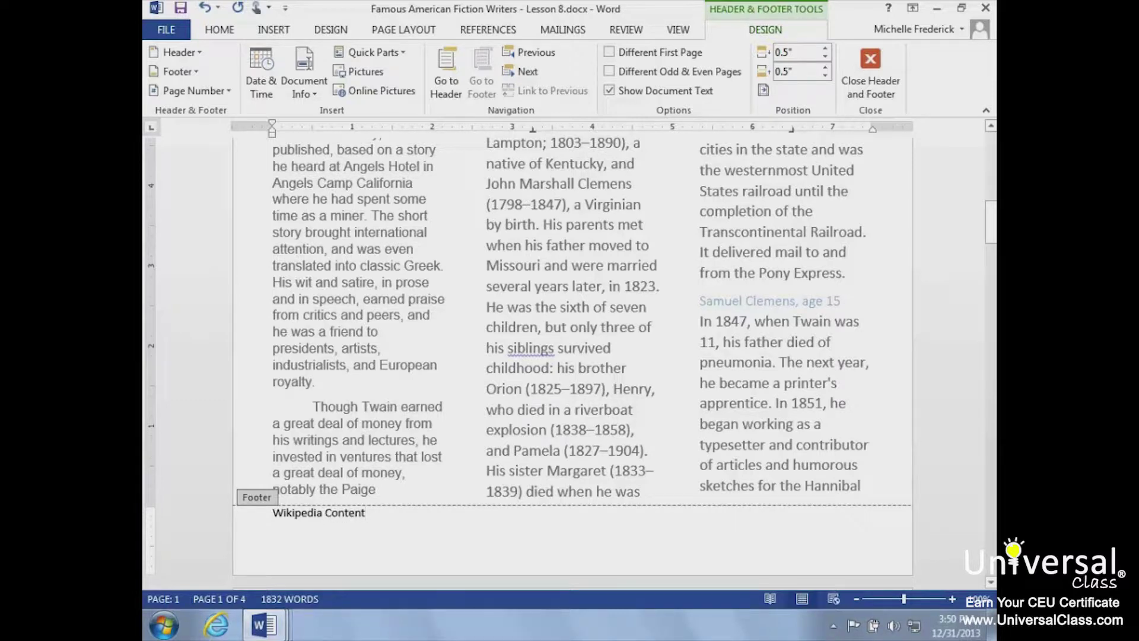
double_click(657, 224)
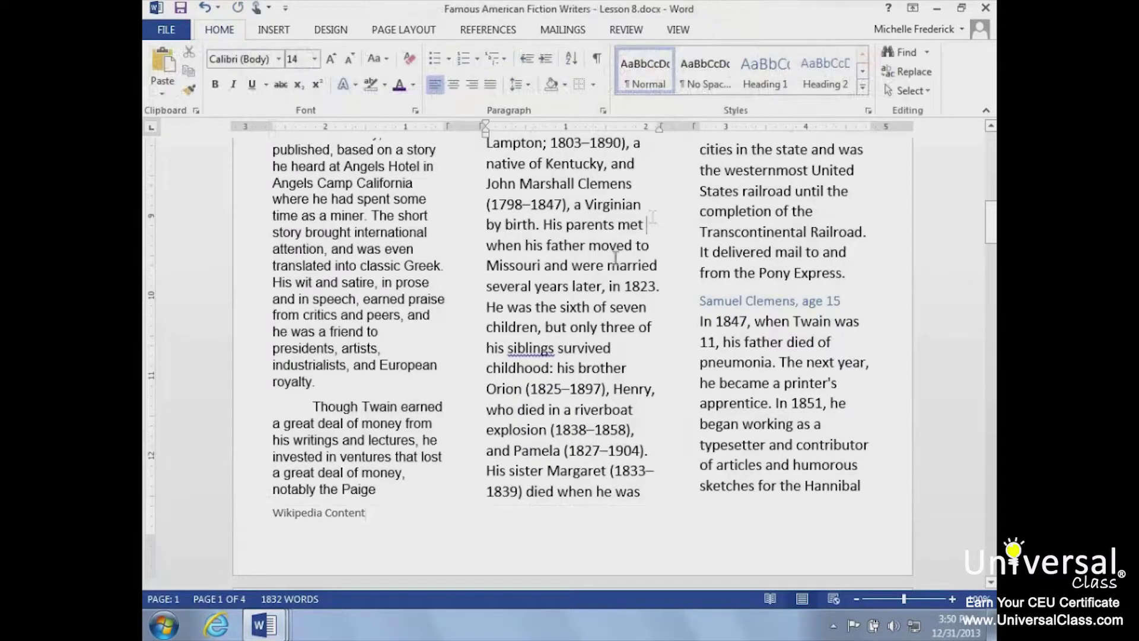
scroll(556, 349, down, 18)
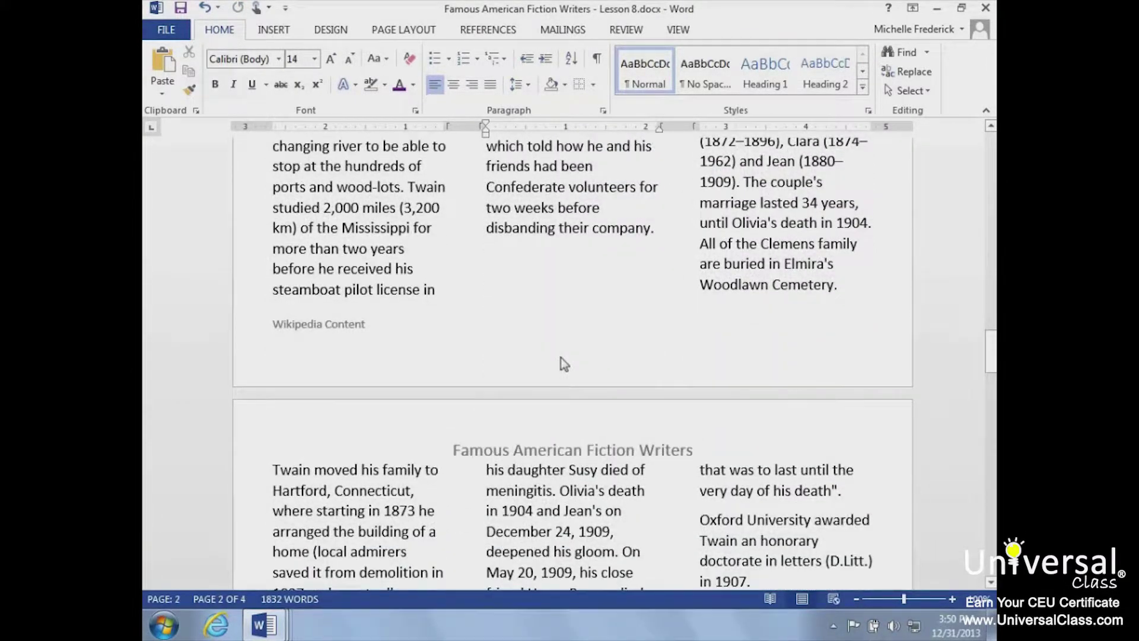
scroll(561, 357, up, 20)
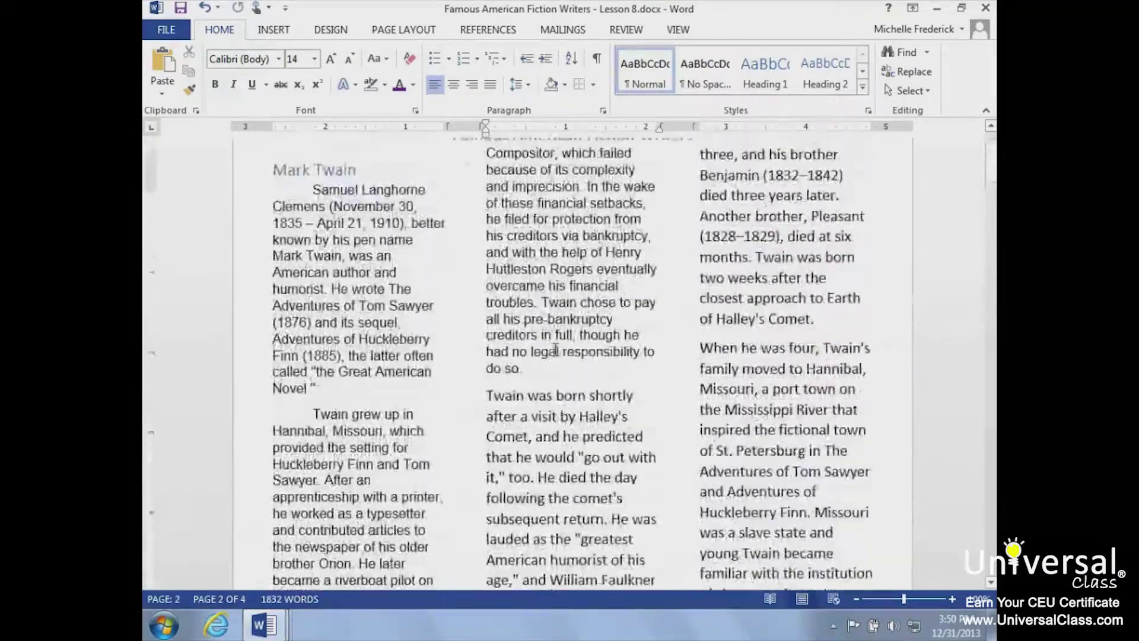
scroll(556, 350, up, 2)
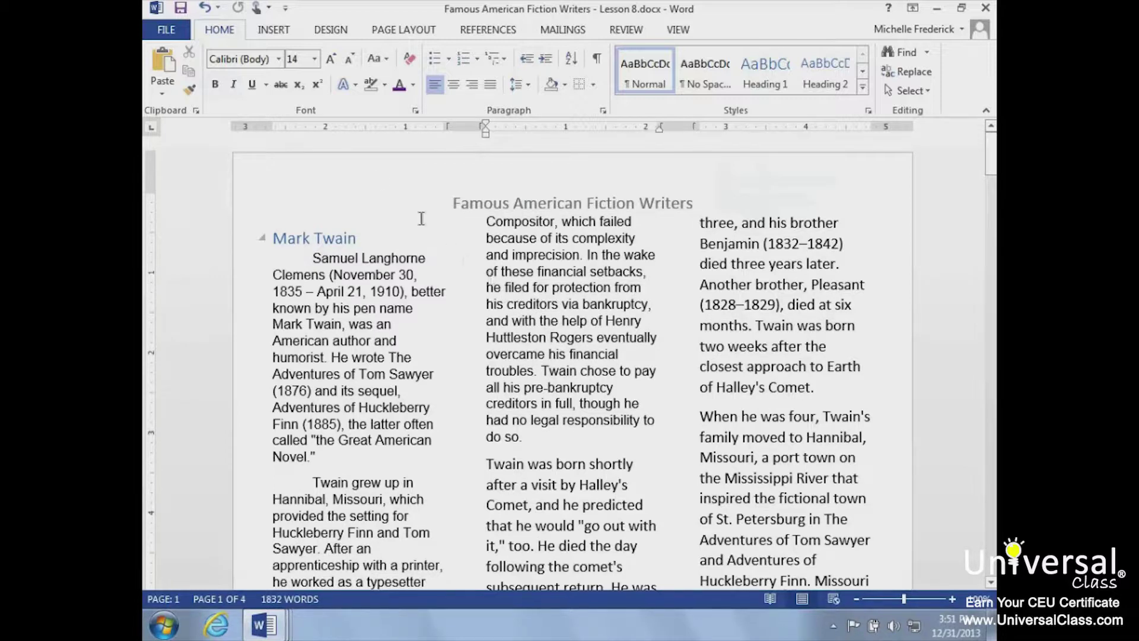
- Add page numbers at the bottom of the page using the Plain Number 3 style
click(274, 32)
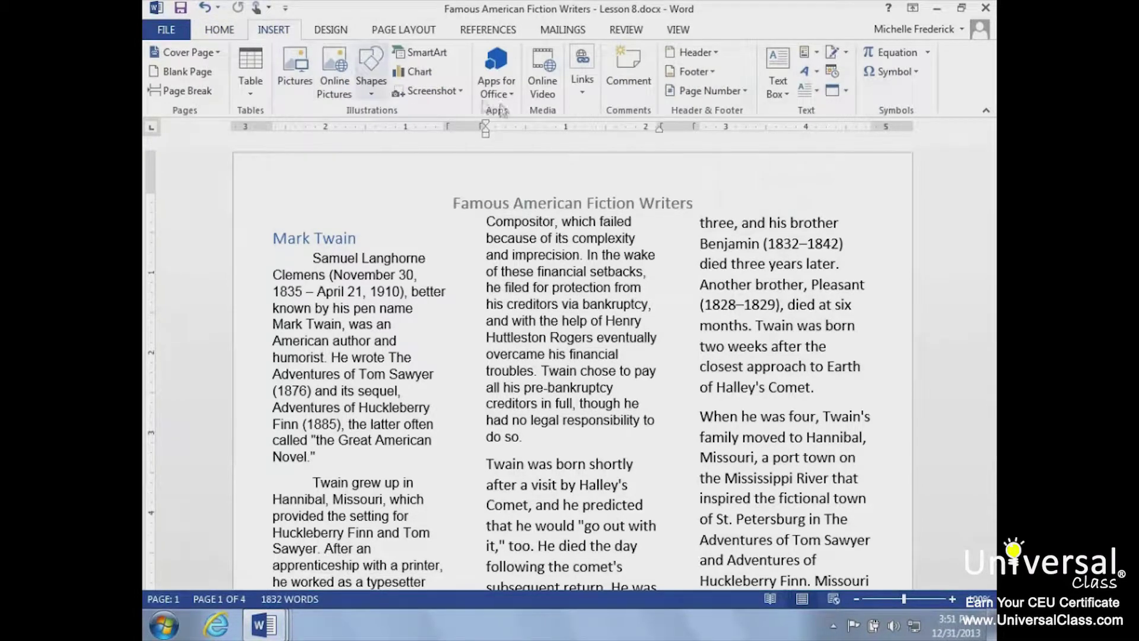
click(747, 92)
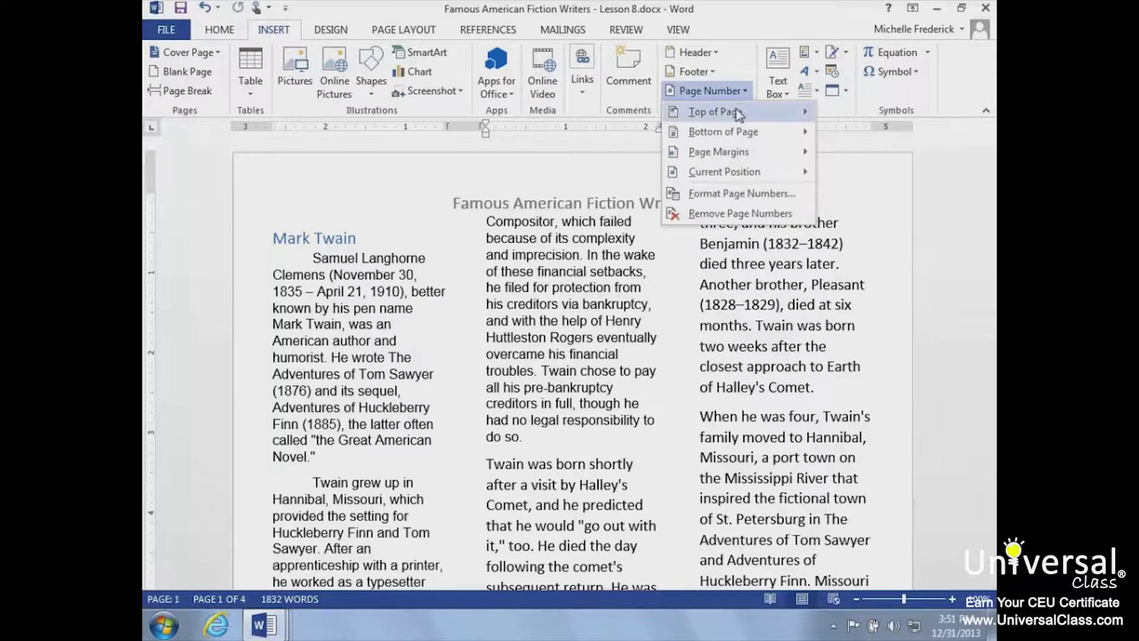
mouse_move(736, 111)
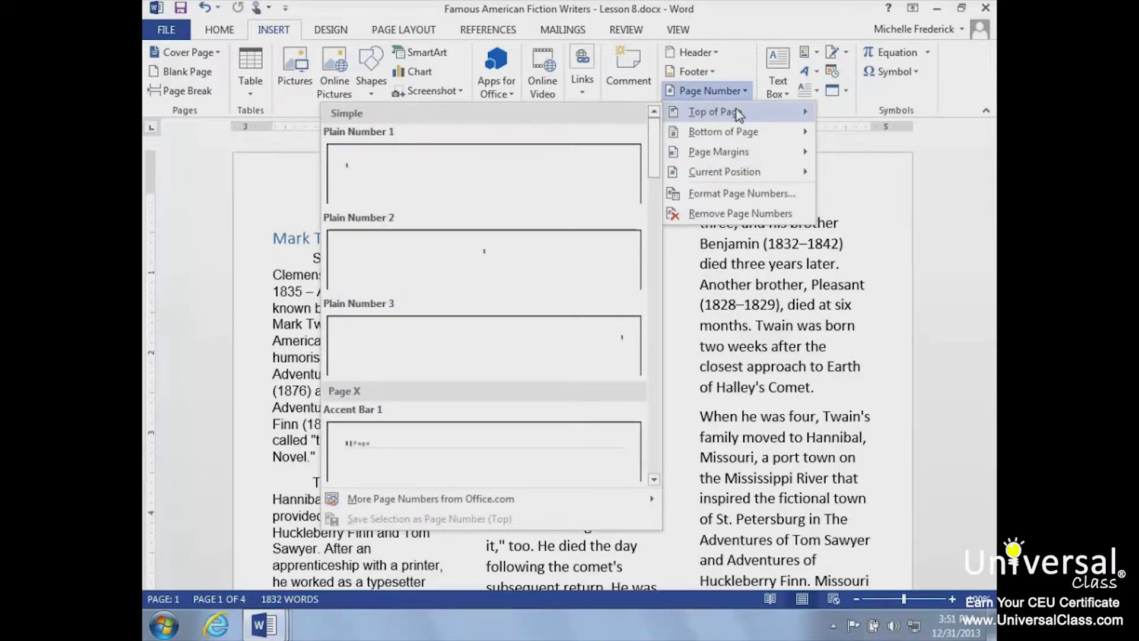
mouse_move(724, 133)
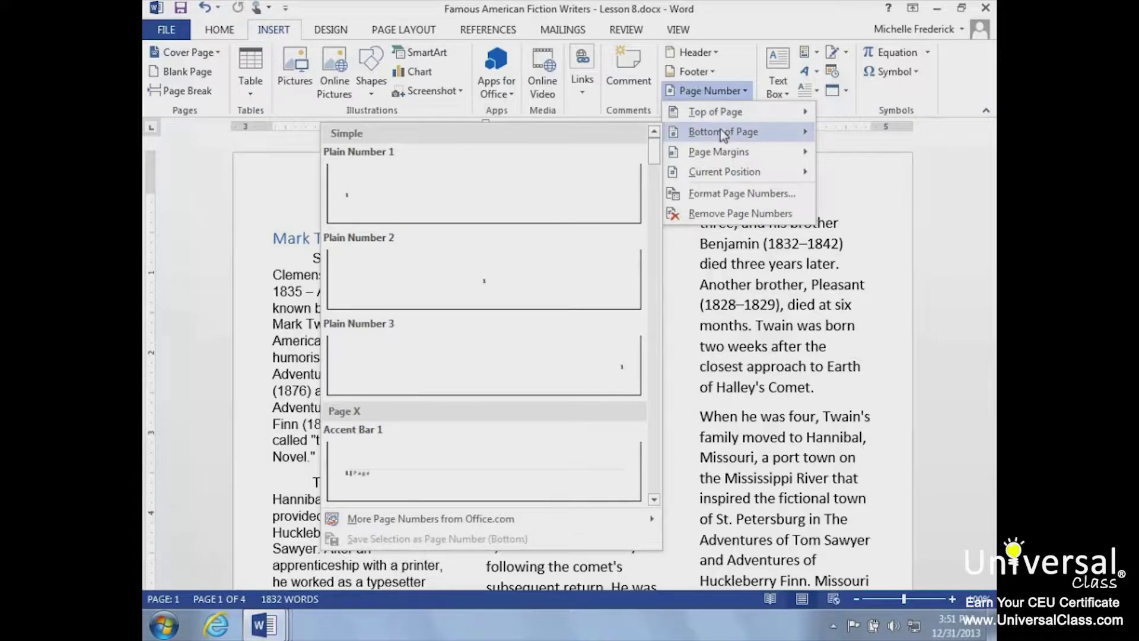
click(545, 359)
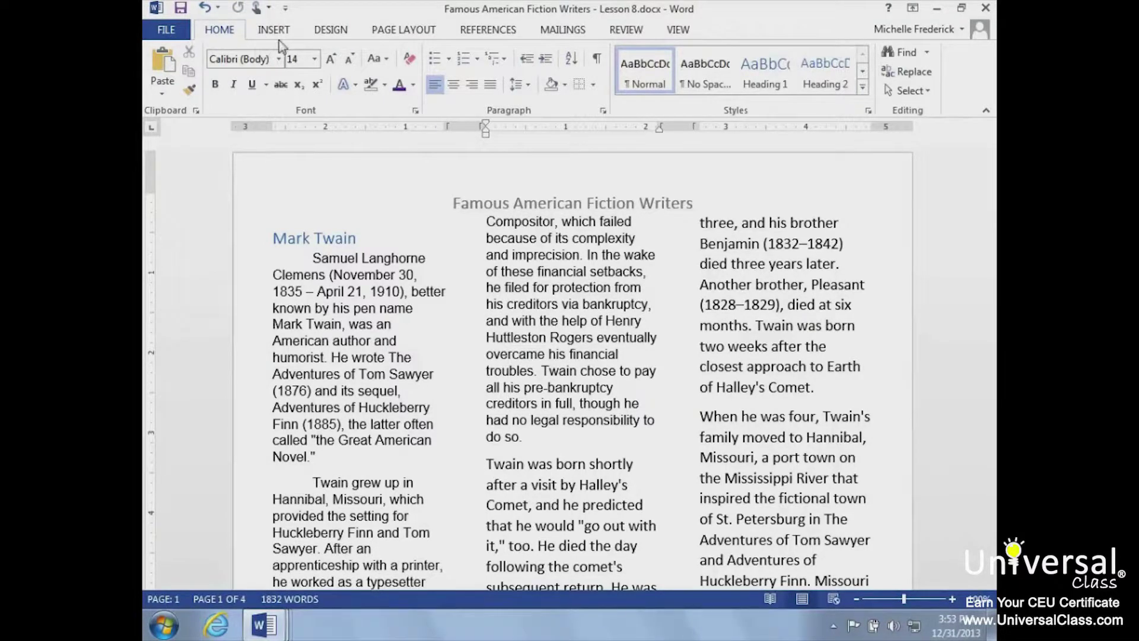
- Insert the built-in Facet cover page at the start of the document
click(289, 33)
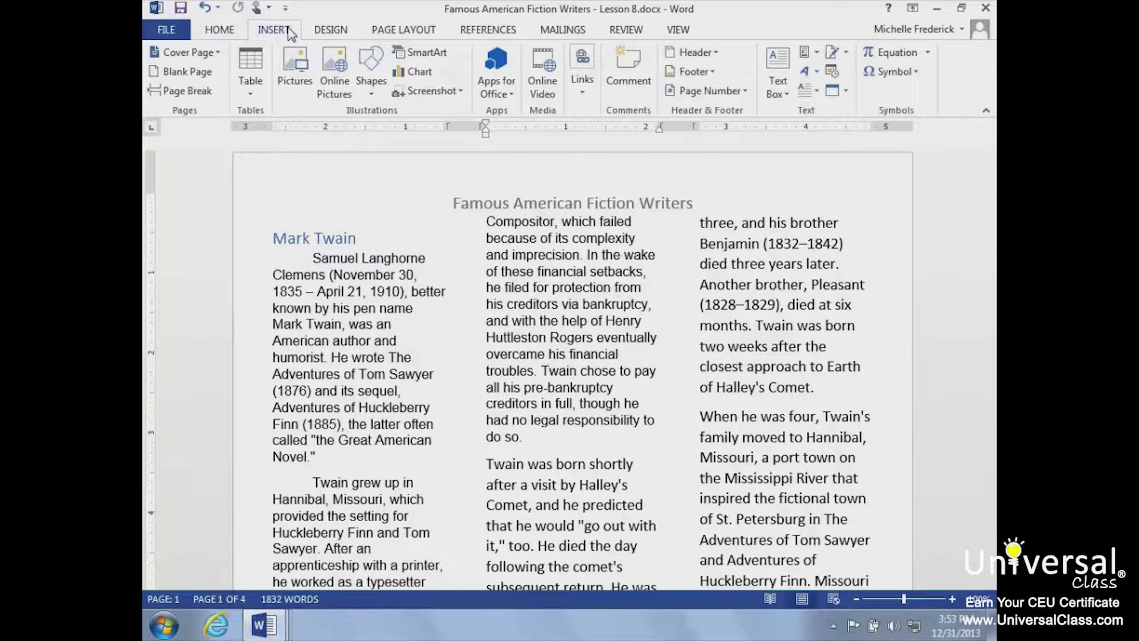
click(215, 54)
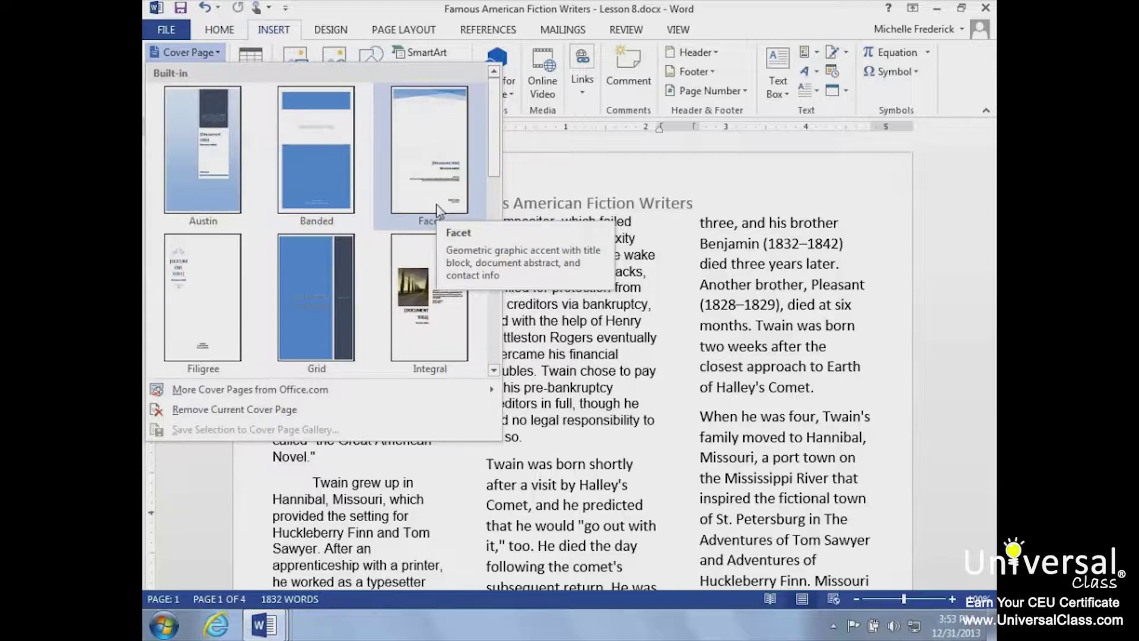
click(438, 209)
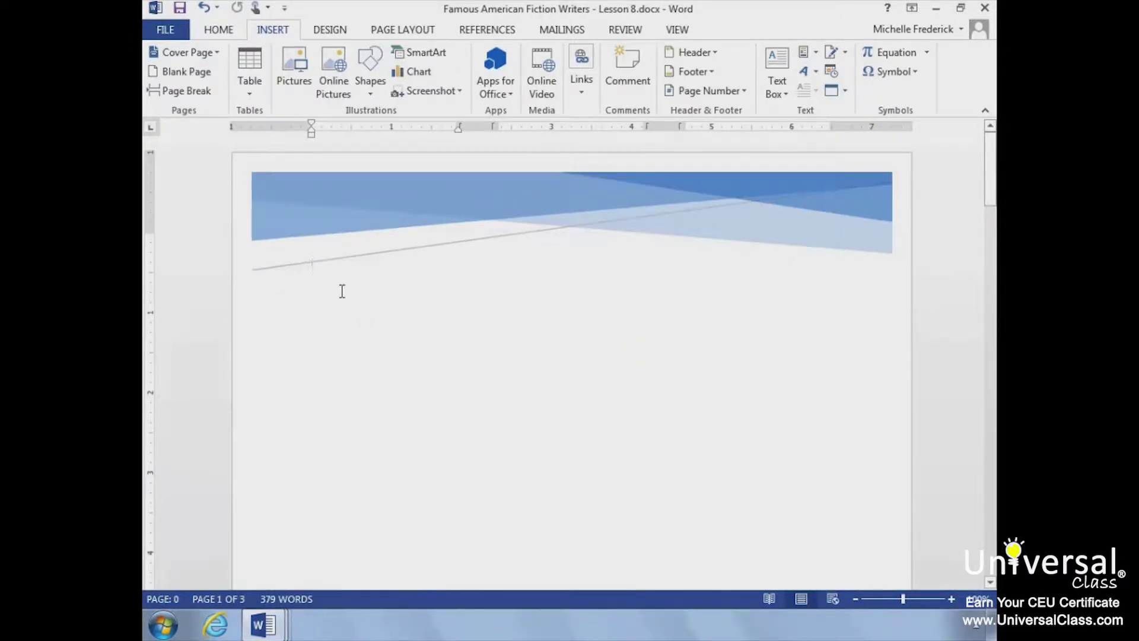
- Enter "AMERICAN WRITERS" as the document title on the cover page
scroll(342, 291, down, 5)
scroll(317, 307, down, 2)
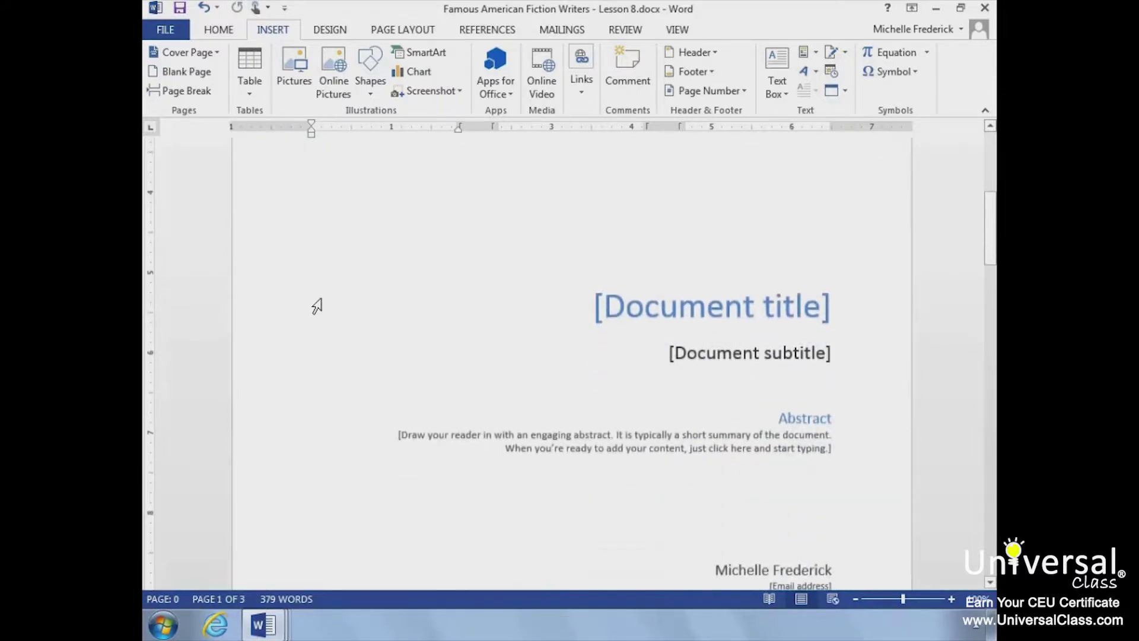
click(652, 308)
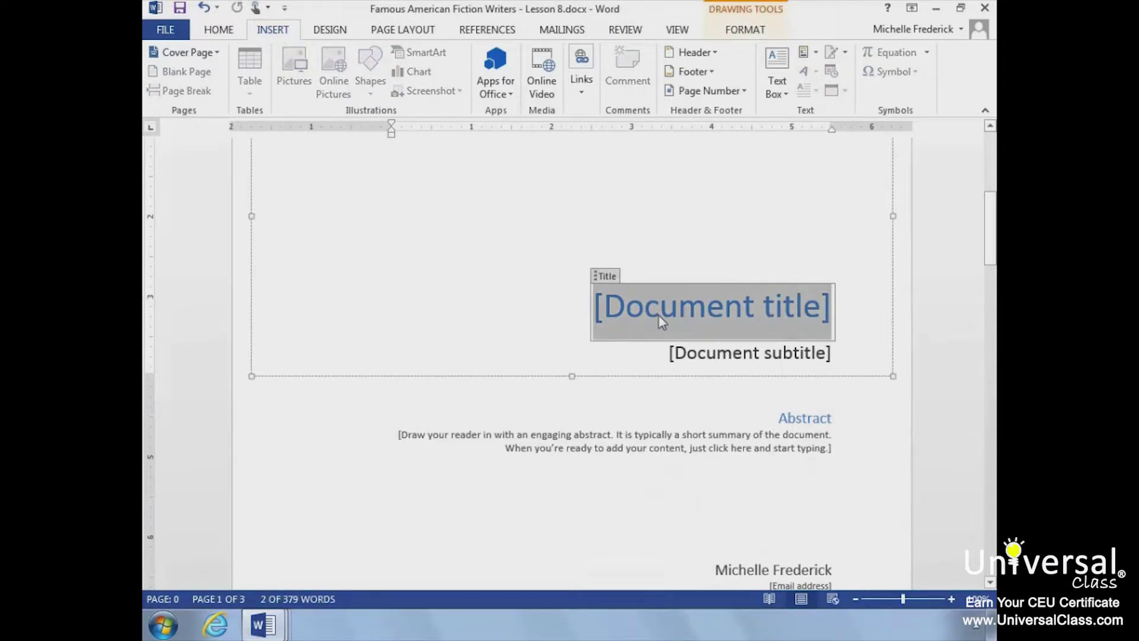
text(AMERICAN)
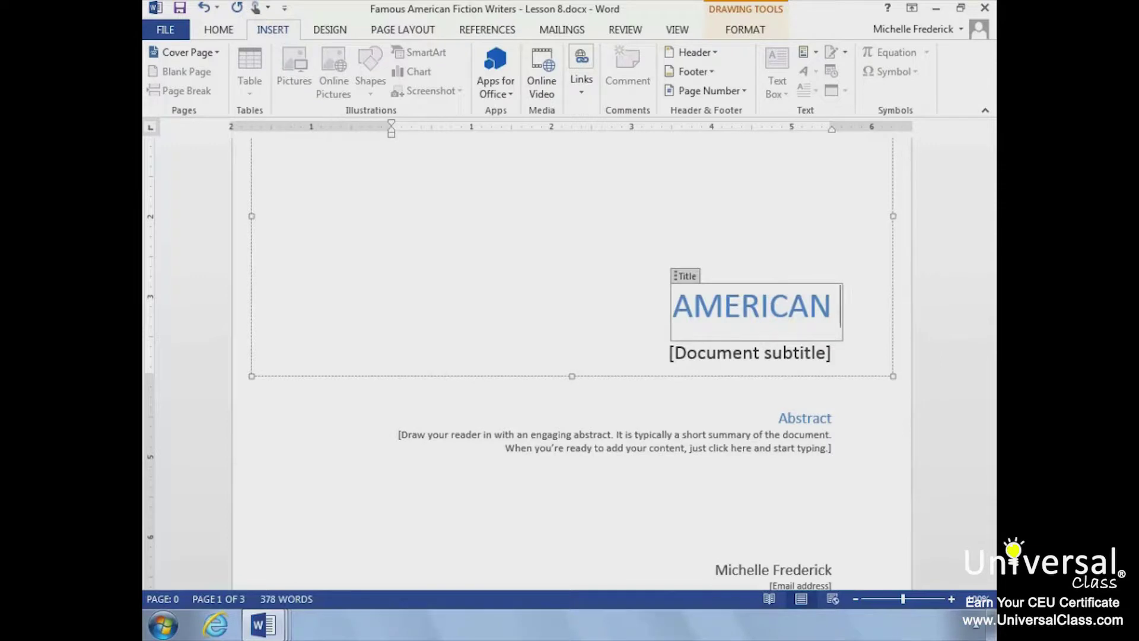
text( WRITERS)
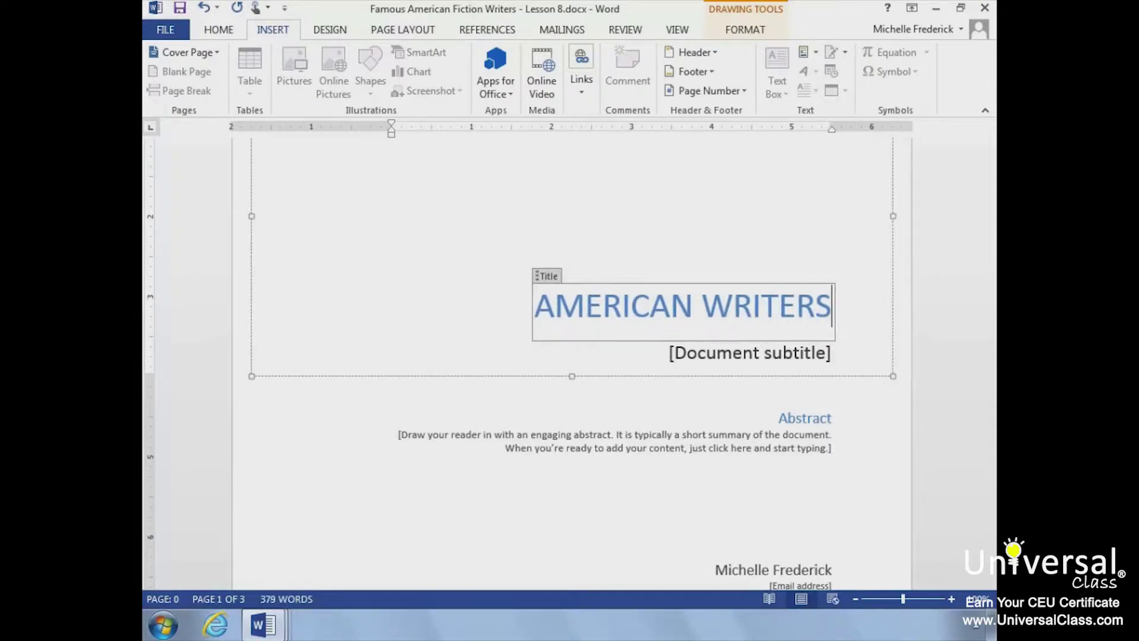
- Enter "Fiction" as the cover page's subtitle and return to the beginning of the cover page
click(697, 352)
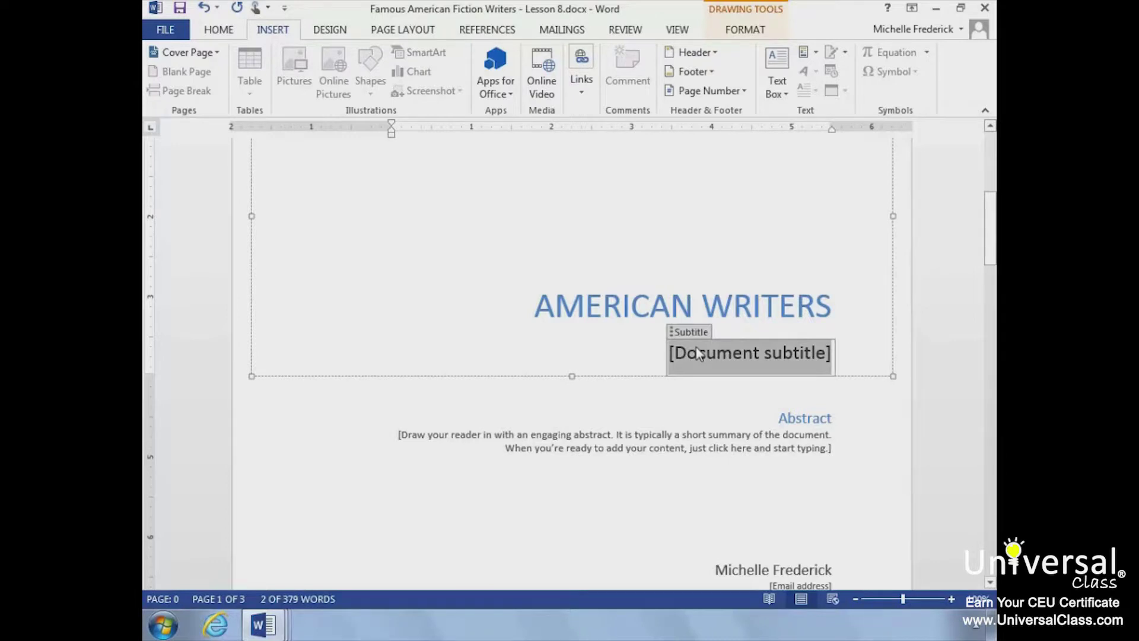
text(Fiction)
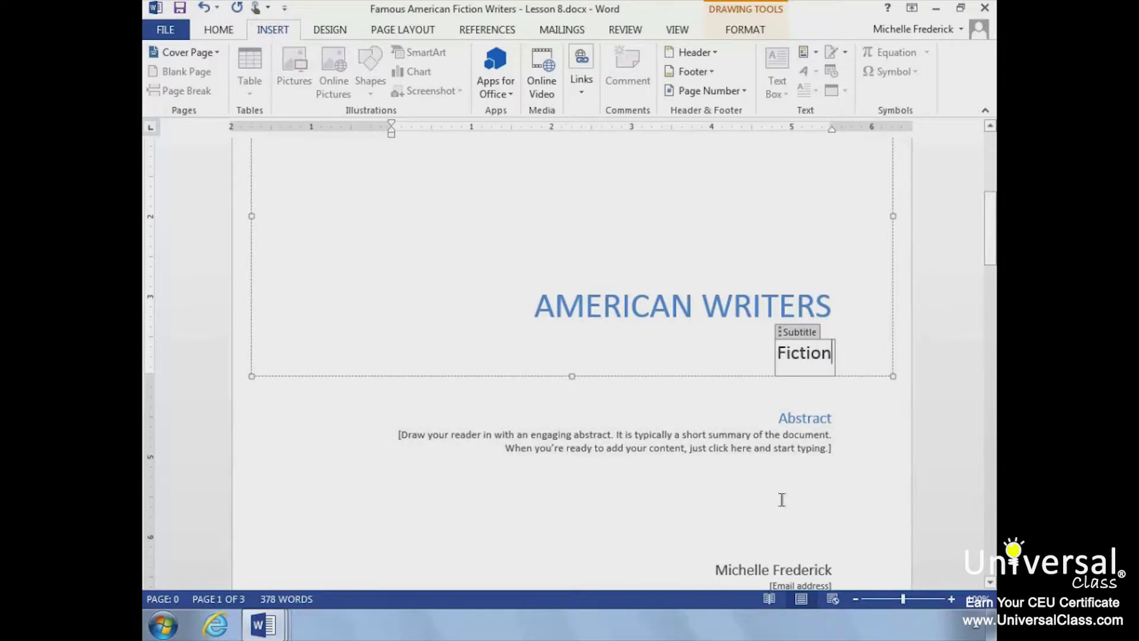
key(ctrl+Home)
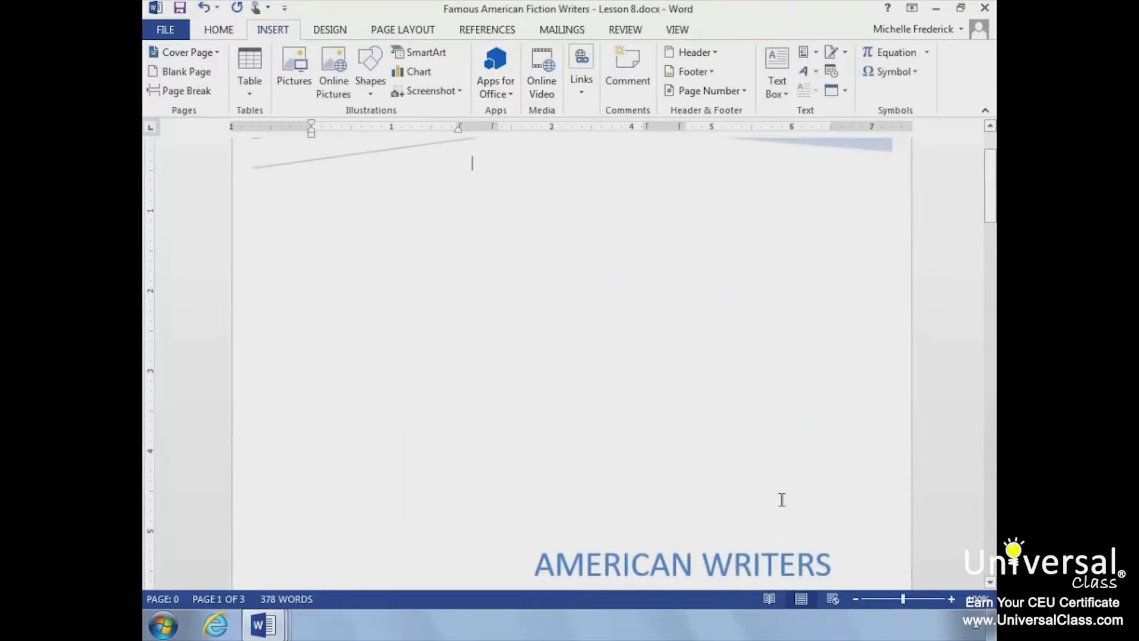
scroll(782, 499, up, 2)
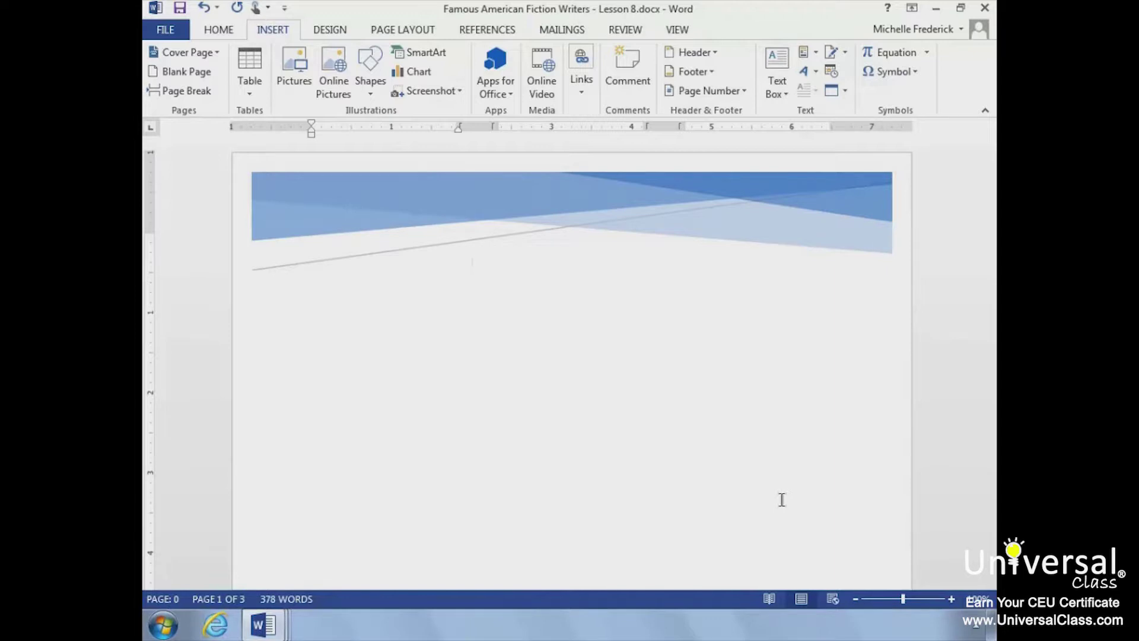
key(ctrl+z)
- Insert a blank page before the "Famous American Fiction Writers" body title and check the page order from the cover page onward
scroll(503, 282, down, 10)
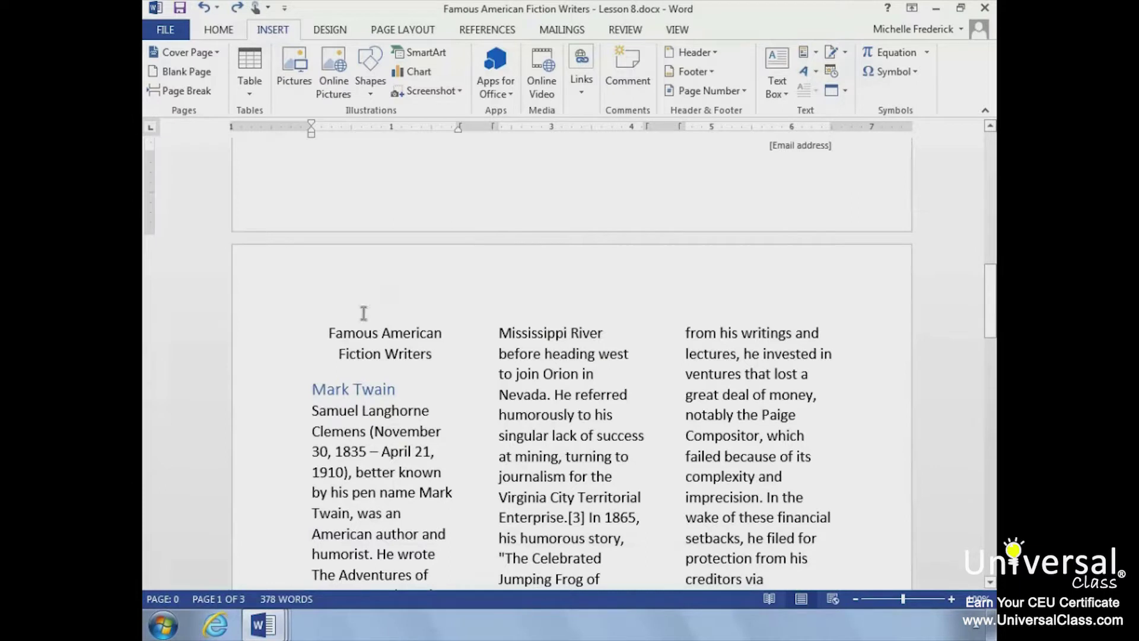
click(317, 324)
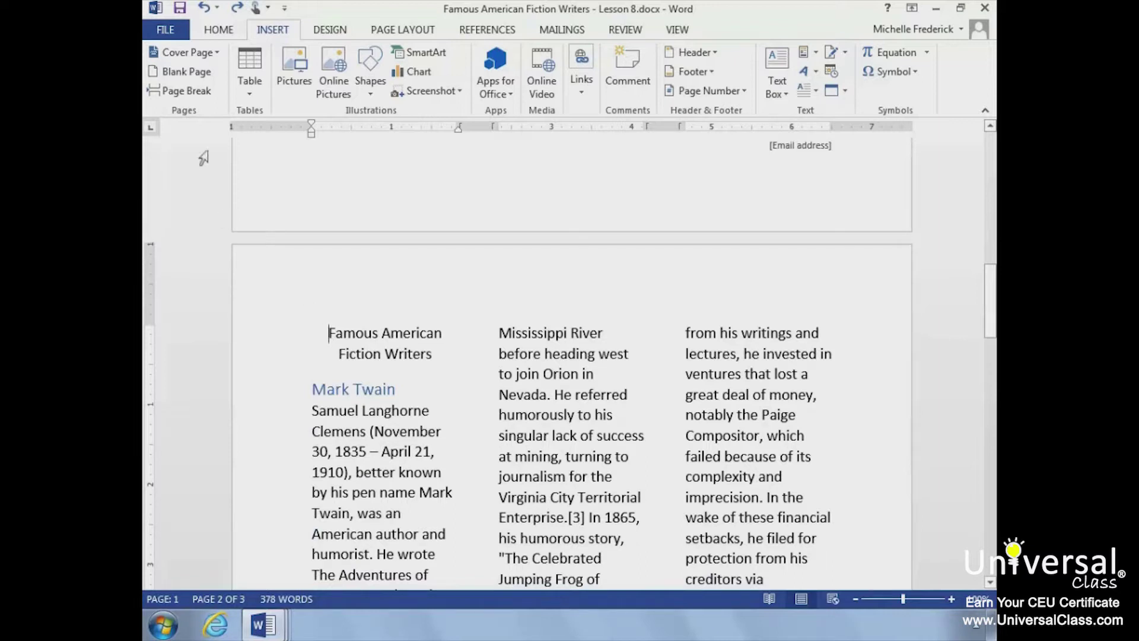
click(205, 72)
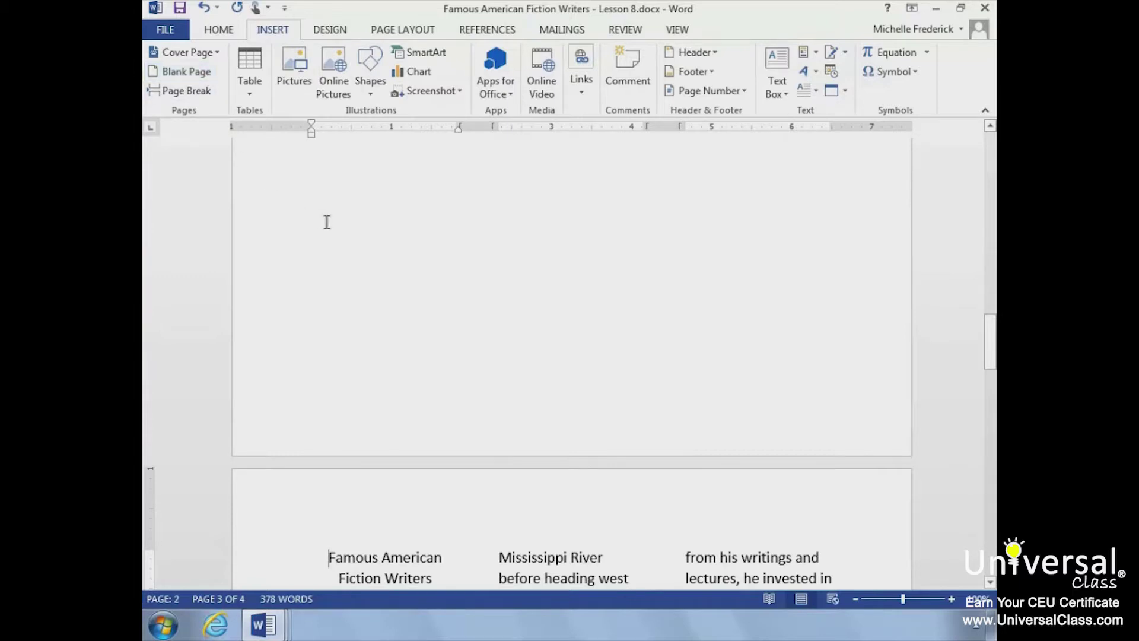
scroll(327, 222, up, 15)
scroll(327, 222, up, 10)
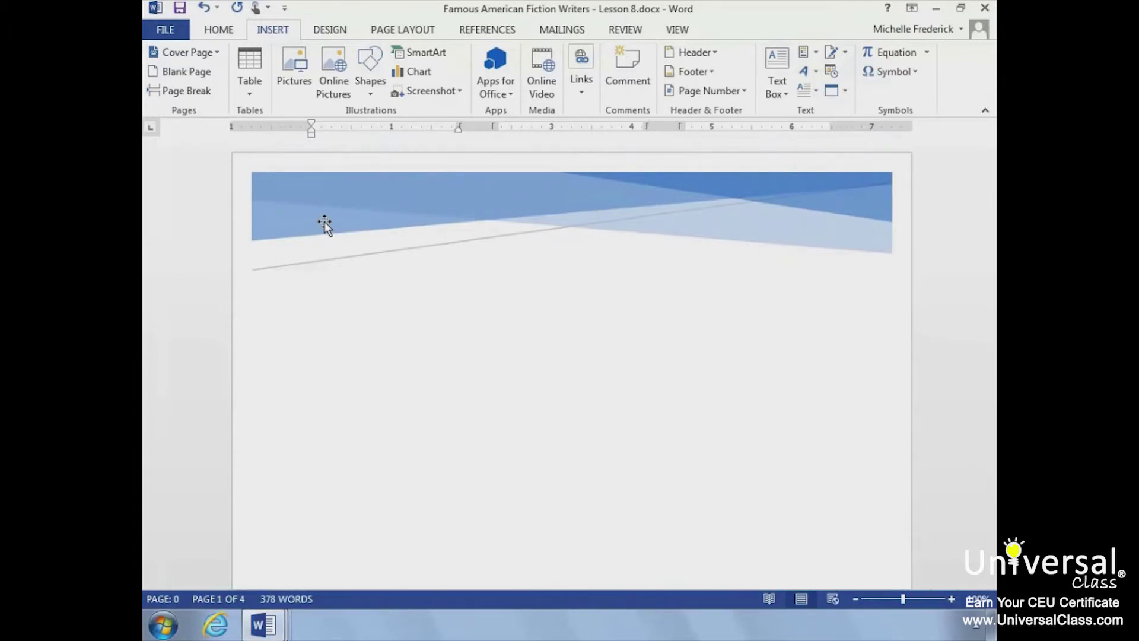
scroll(325, 222, down, 12)
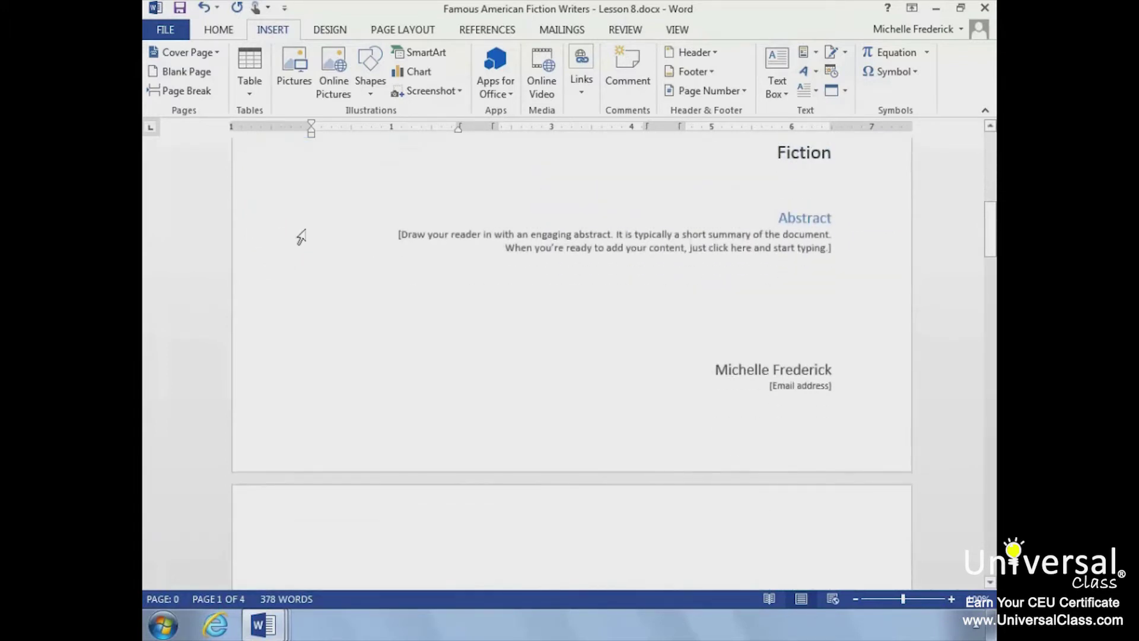
scroll(325, 222, down, 10)
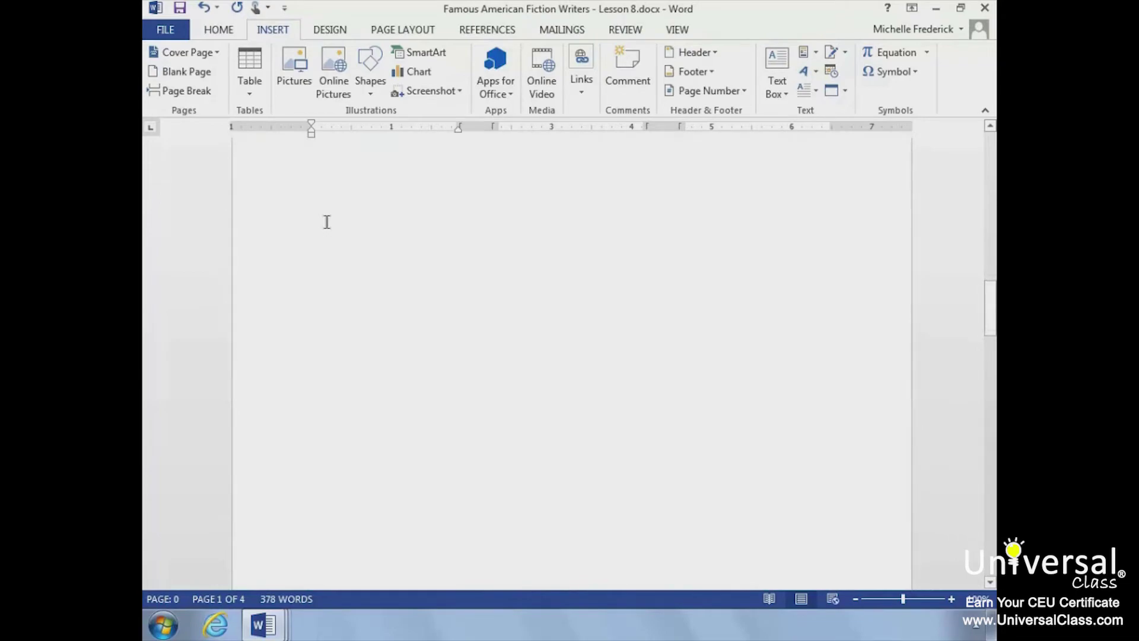
- Place the insertion point before the paragraph beginning "Twain was born shortly after a visit by Halley's Comet" in the third column
scroll(326, 222, down, 12)
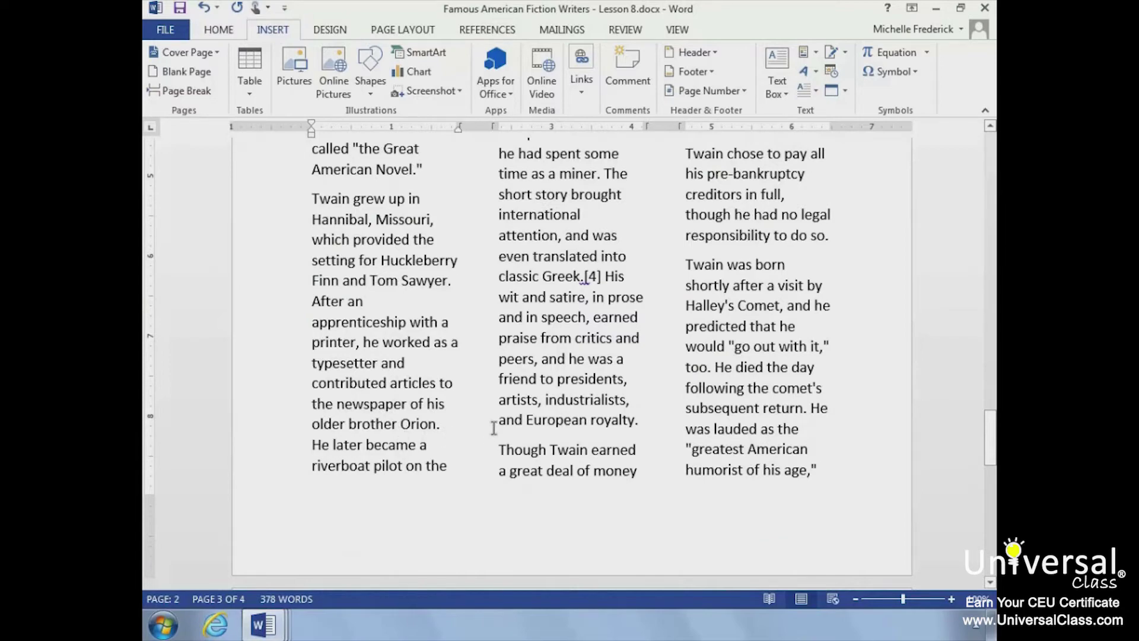
scroll(494, 427, down, 3)
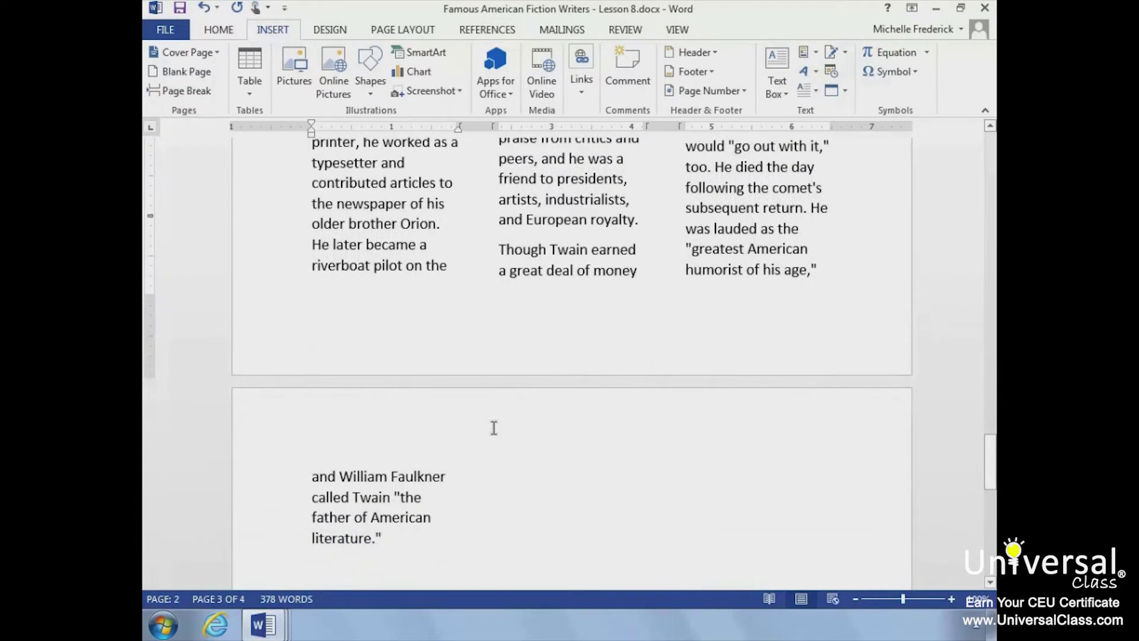
scroll(493, 427, down, 1)
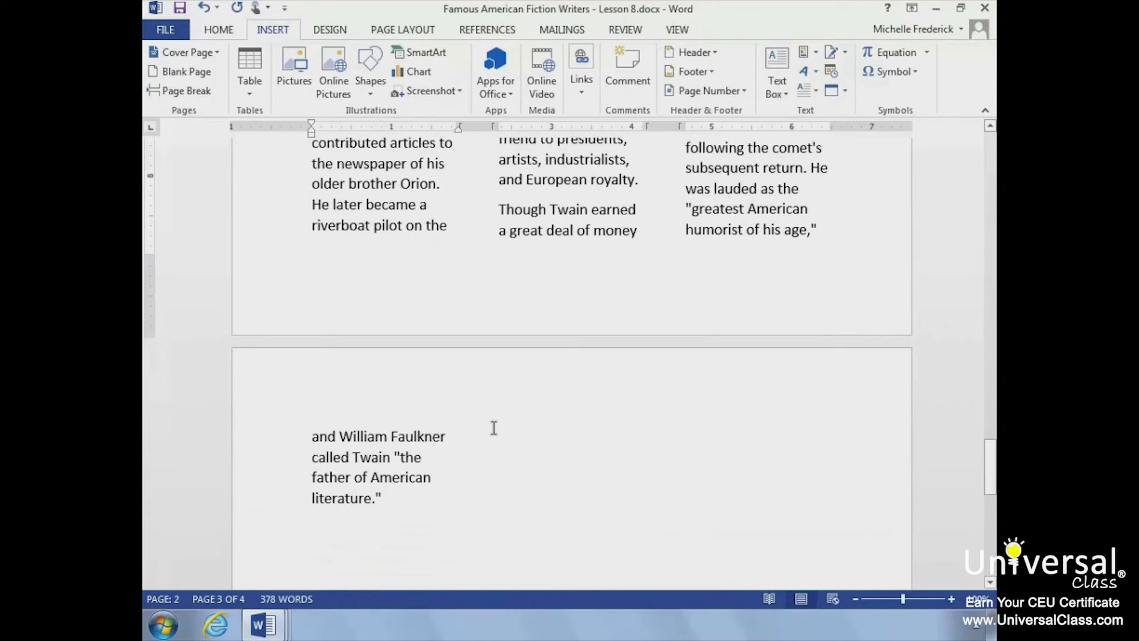
scroll(494, 428, up, 7)
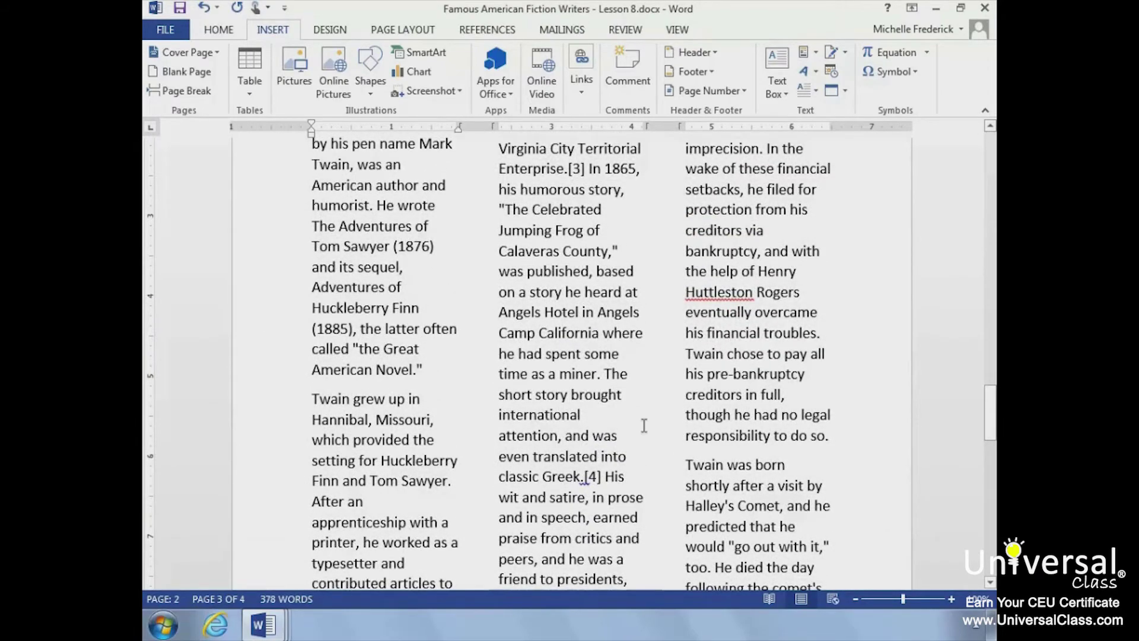
click(681, 457)
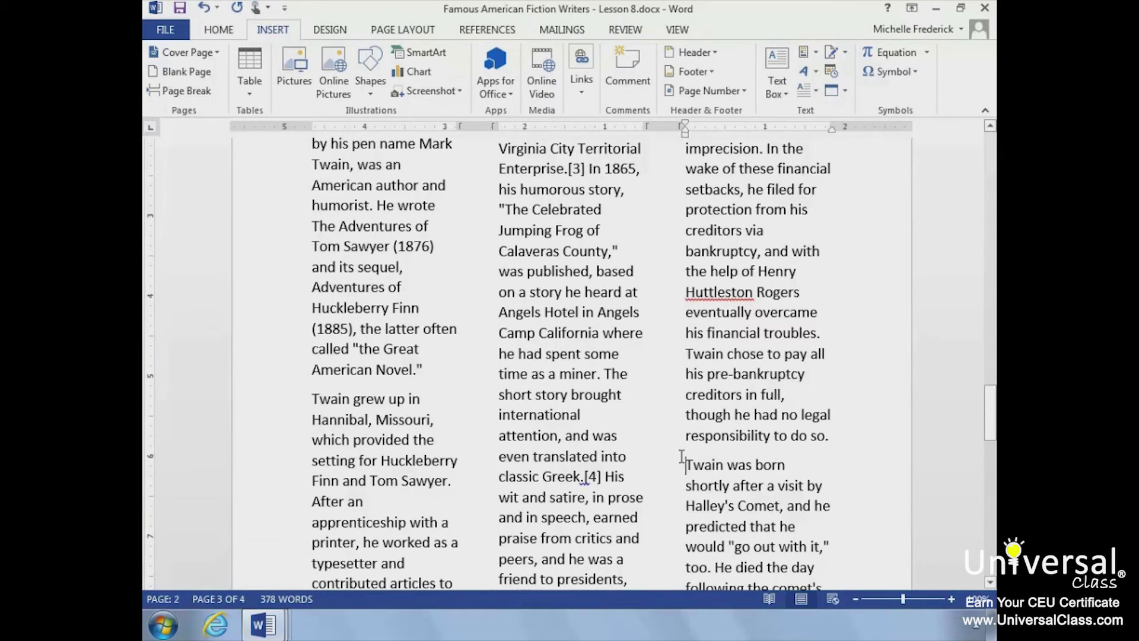